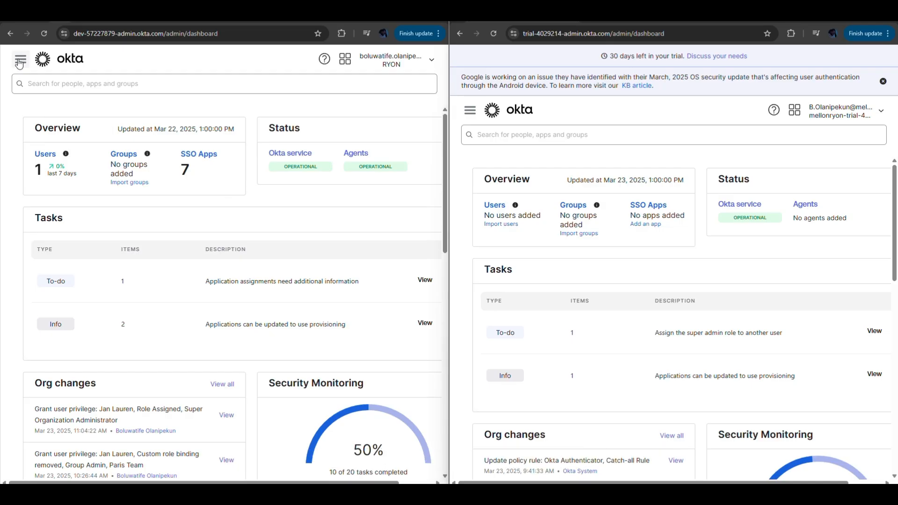
Start adding a SAML 2.0 identity provider under the dev tenant's security settings and proceed to its configuration
{"action": "left_click", "coordinate": [19, 61]}
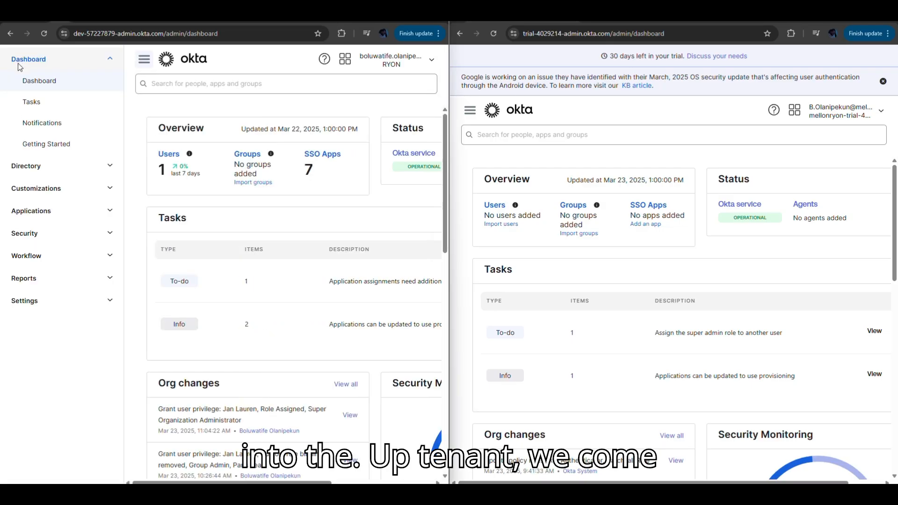
{"action": "left_click", "coordinate": [45, 237]}
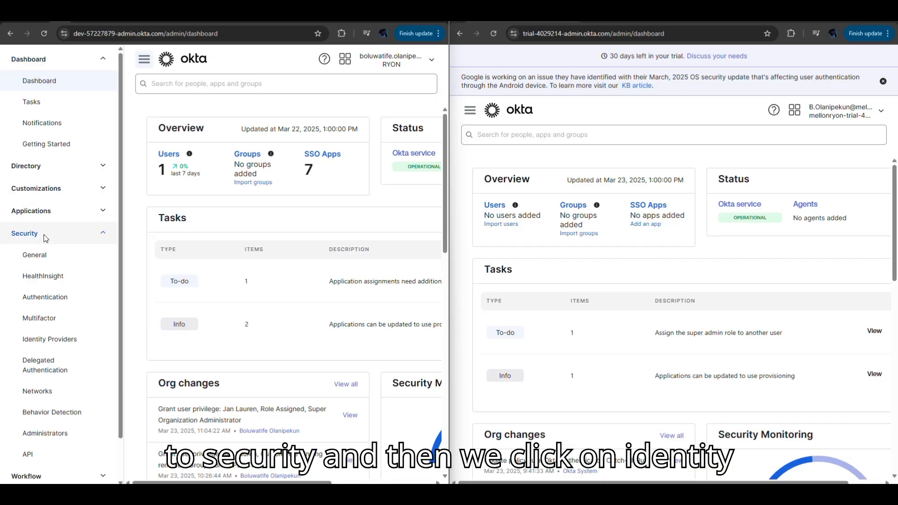
{"action": "left_click", "coordinate": [70, 341]}
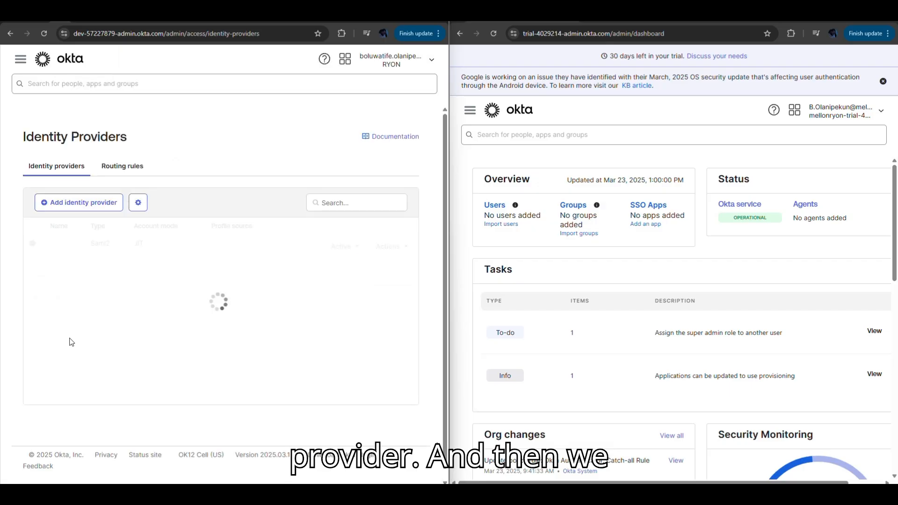
{"action": "left_click", "coordinate": [98, 204]}
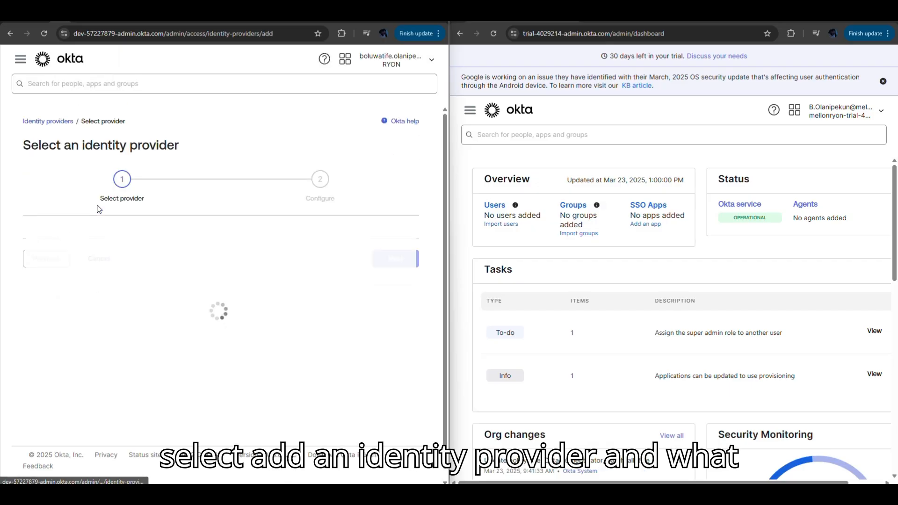
{"action": "left_click_drag", "start_coordinate": [444, 291], "coordinate": [442, 378]}
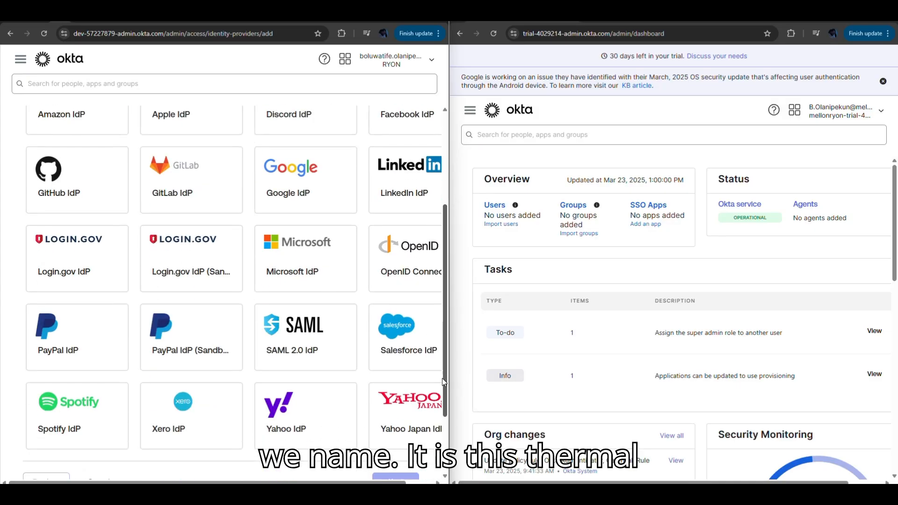
{"action": "left_click", "coordinate": [280, 333]}
{"action": "left_click", "coordinate": [395, 478]}
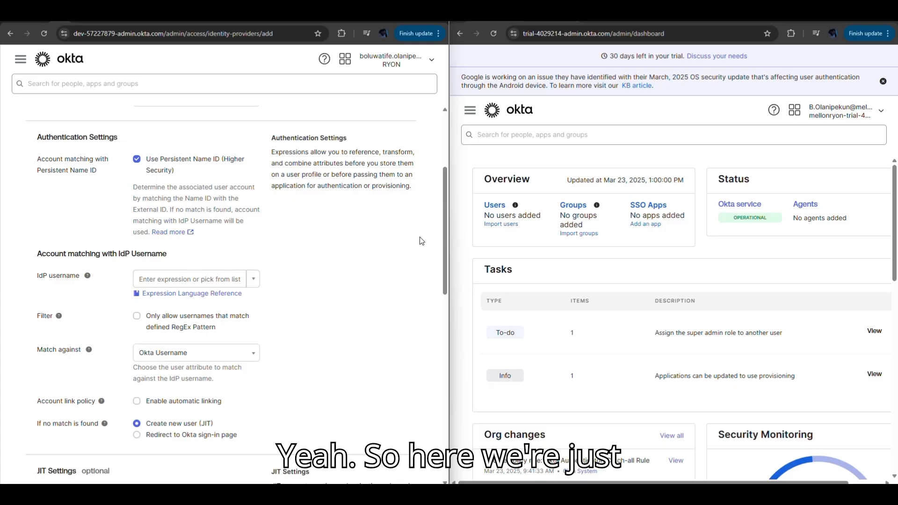
Name the new SAML 2.0 identity provider MellonRyon
{"action": "left_click_drag", "start_coordinate": [443, 249], "coordinate": [441, 175]}
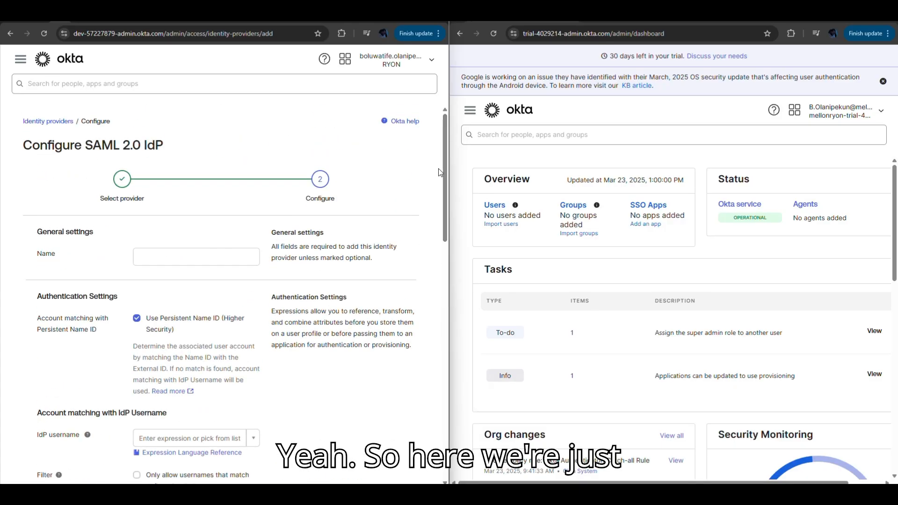
{"action": "left_click", "coordinate": [185, 256]}
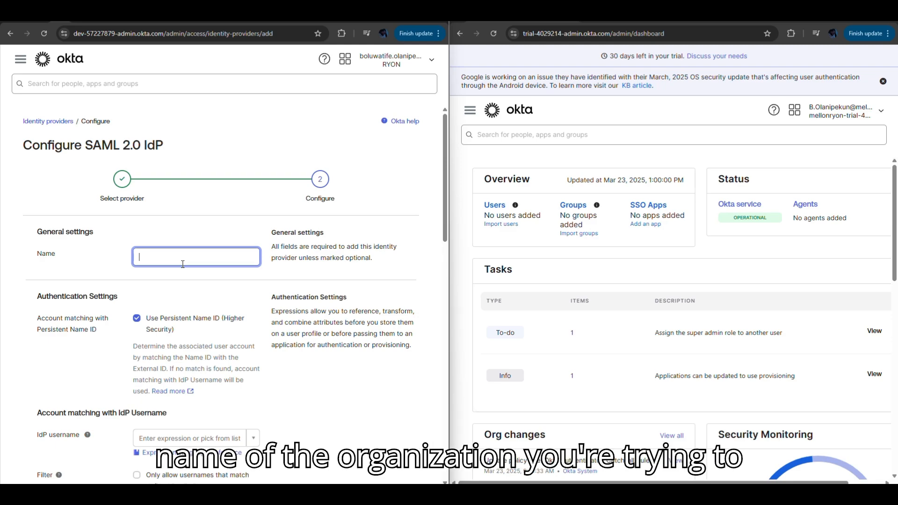
{"action": "type", "text": "M"}
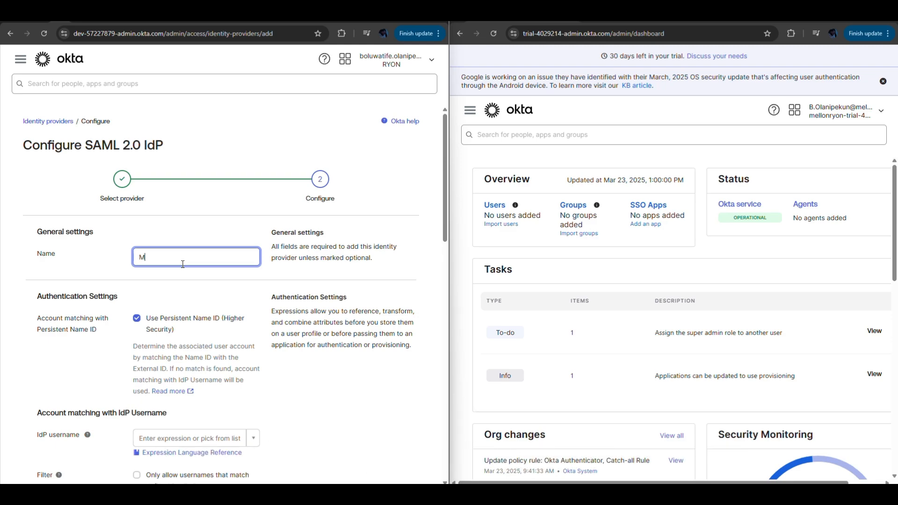
{"action": "type", "text": "ellon"}
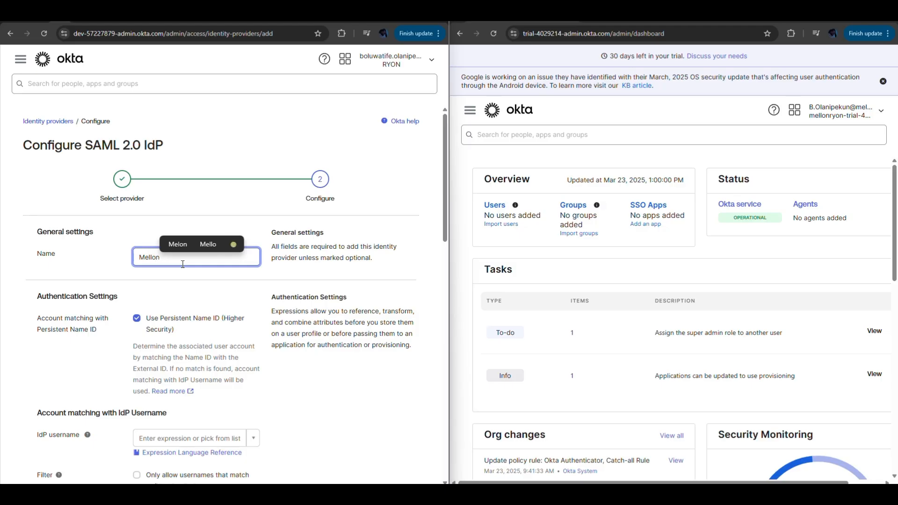
{"action": "type", "text": "Ryon"}
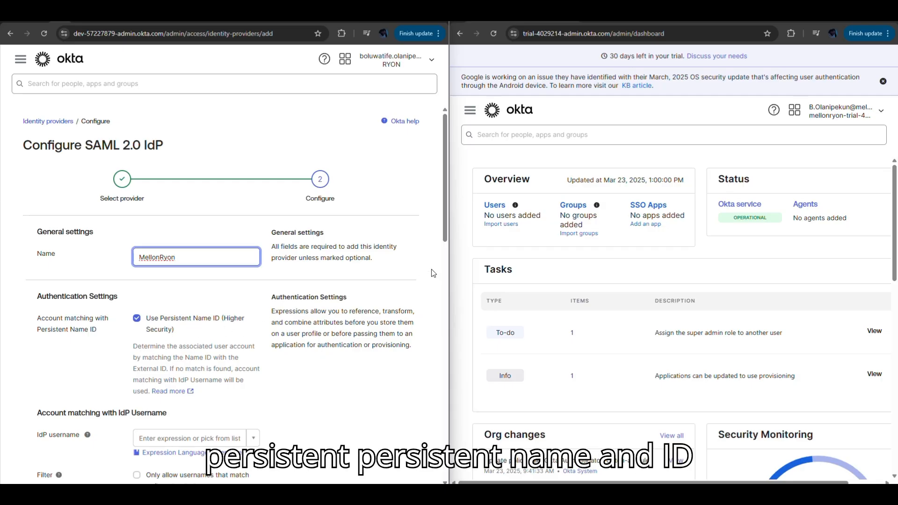
Set the IdP username to idpuser.subjectNameId and match it against the Okta Username
{"action": "left_click_drag", "start_coordinate": [444, 232], "coordinate": [434, 322]}
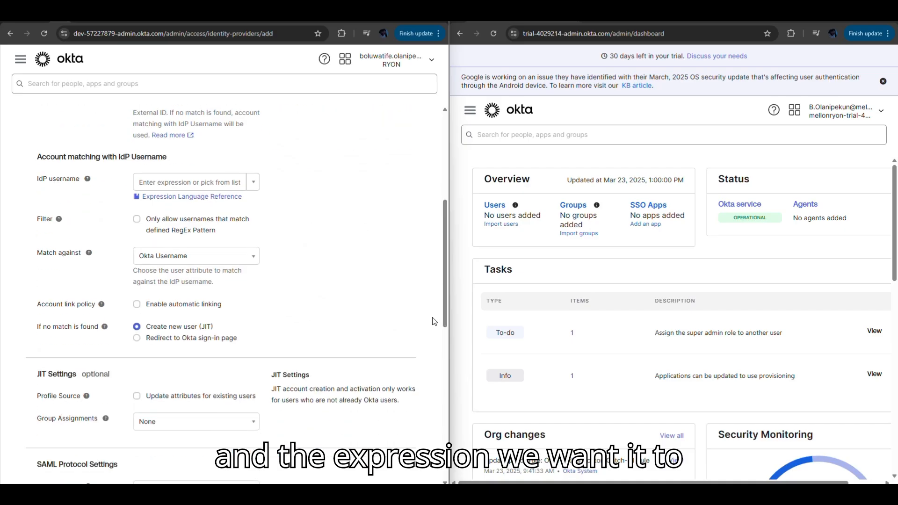
{"action": "left_click", "coordinate": [253, 184]}
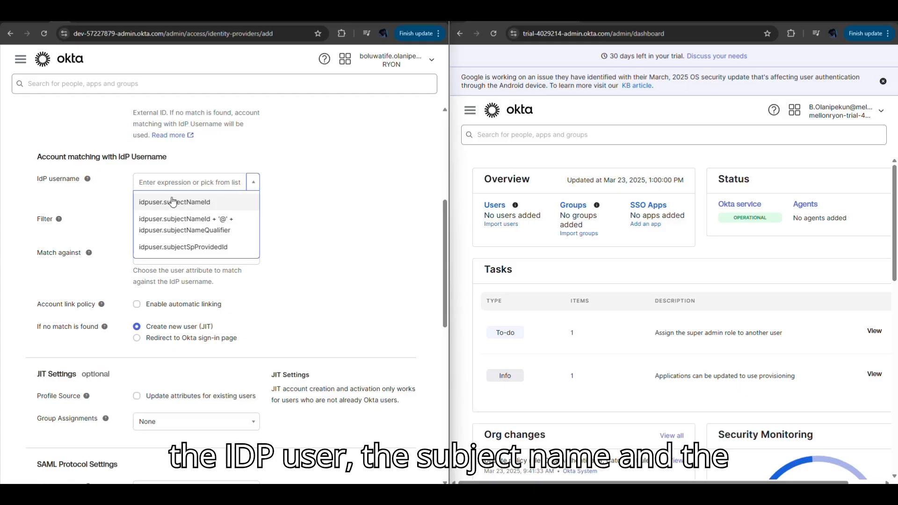
{"action": "left_click", "coordinate": [197, 208]}
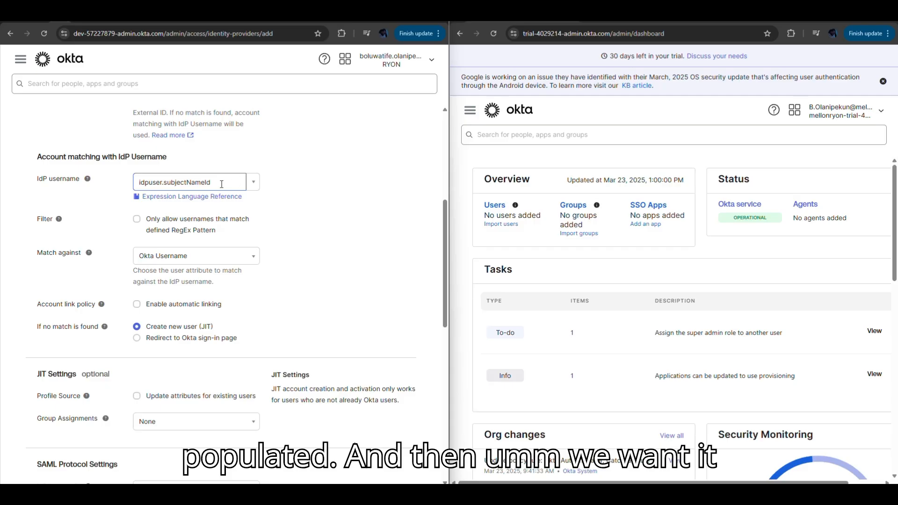
{"action": "left_click", "coordinate": [257, 259]}
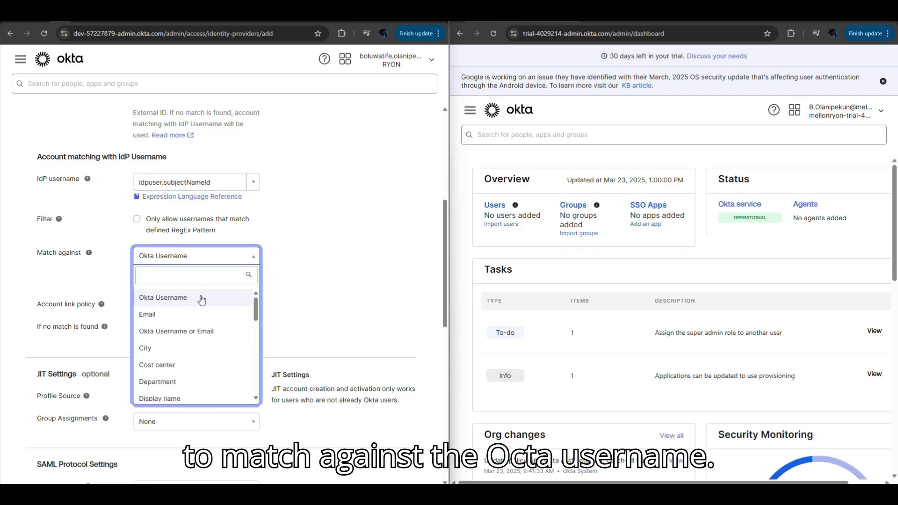
{"action": "scroll", "coordinate": [206, 309], "scroll_direction": "down", "scroll_amount": 1}
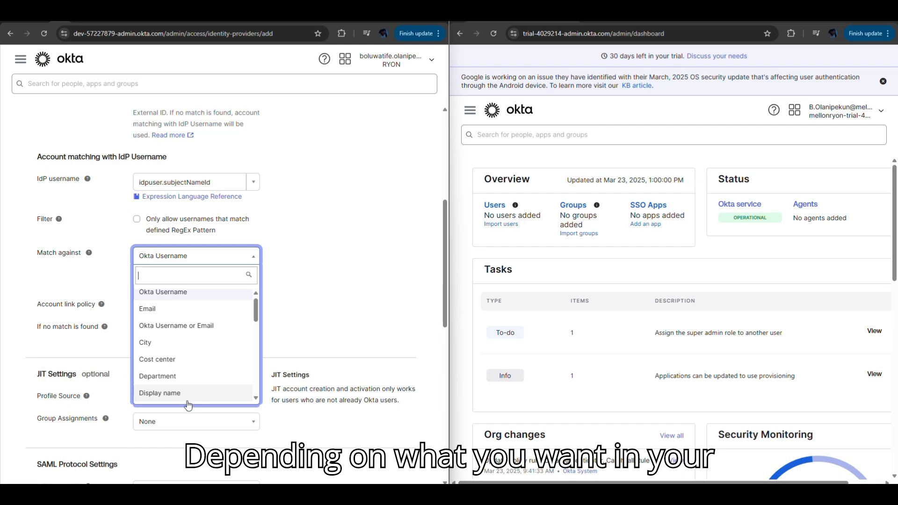
{"action": "scroll", "coordinate": [206, 304], "scroll_direction": "up", "scroll_amount": 1}
{"action": "left_click", "coordinate": [206, 302]}
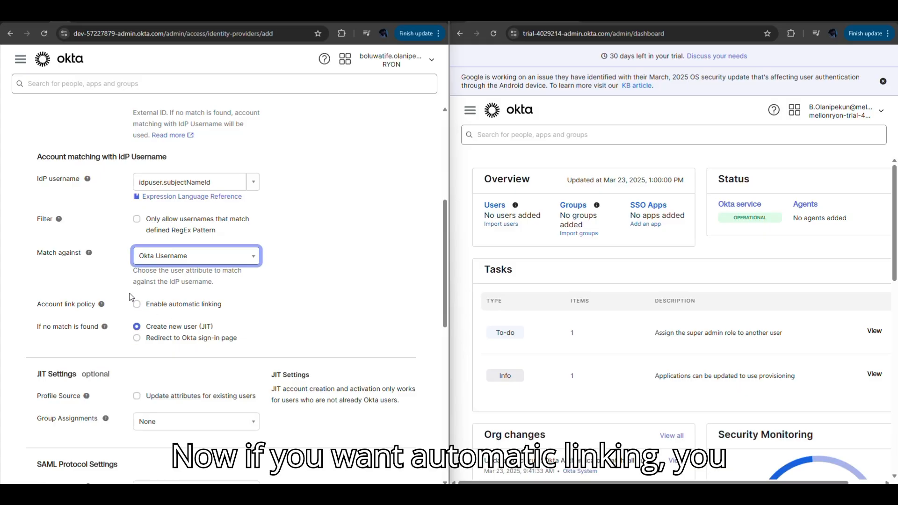
Leave automatic linking disabled and set unmatched users to be redirected to the Okta sign-in page
{"action": "left_click", "coordinate": [137, 308]}
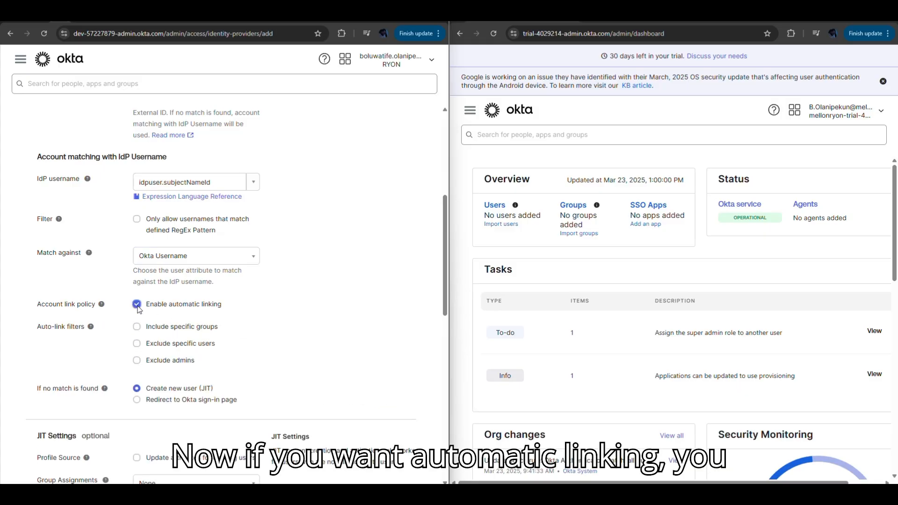
{"action": "left_click", "coordinate": [138, 305]}
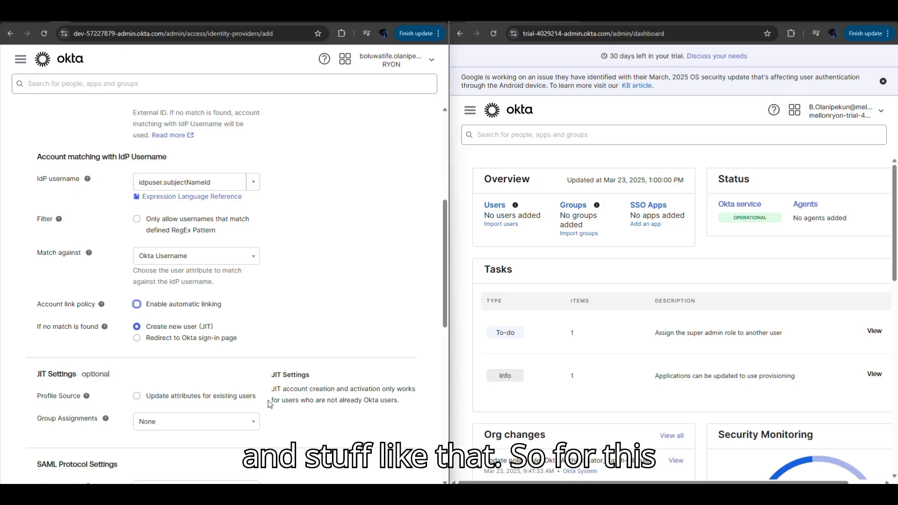
{"action": "left_click", "coordinate": [139, 341]}
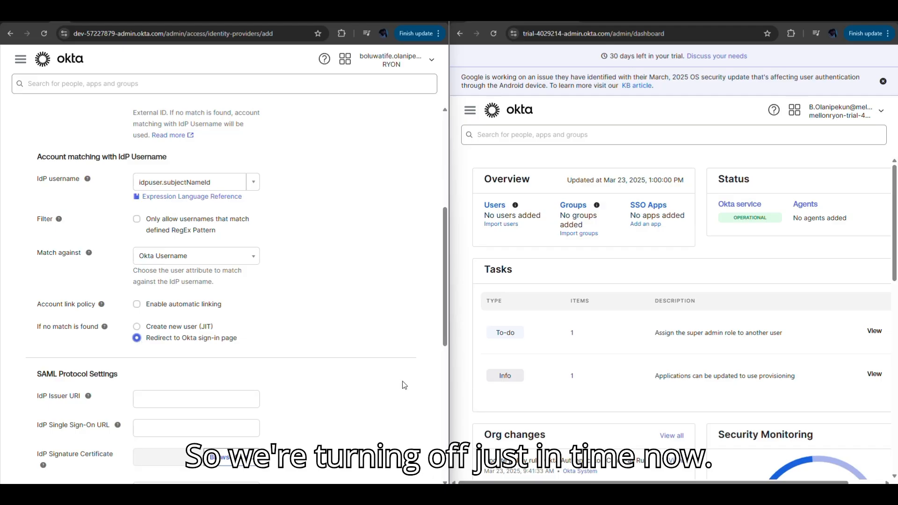
{"action": "left_click_drag", "start_coordinate": [441, 334], "coordinate": [448, 412]}
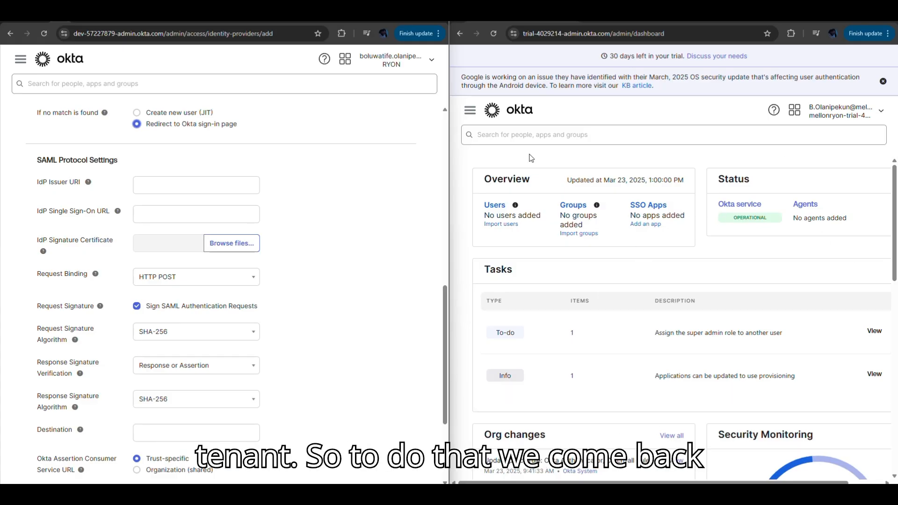
In the trial tenant, go to the applications page and open the app integration catalog
{"action": "left_click", "coordinate": [470, 110]}
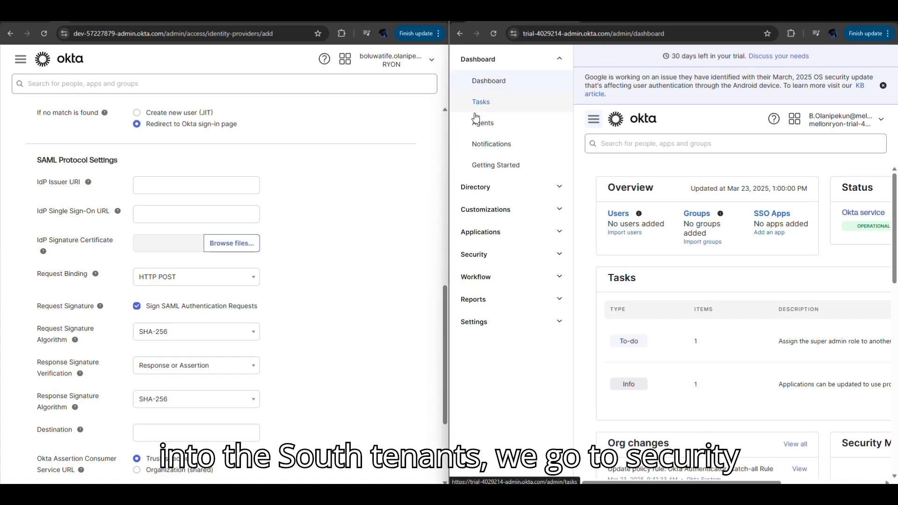
{"action": "left_click", "coordinate": [485, 257]}
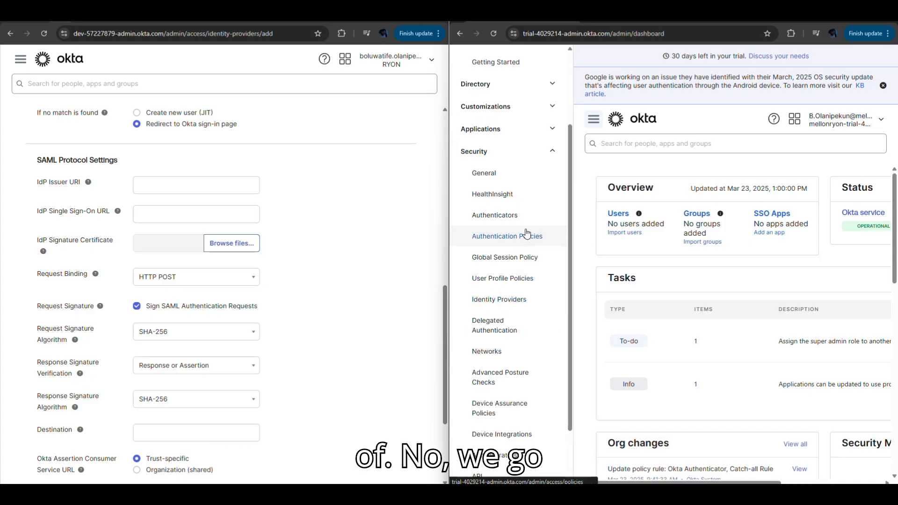
{"action": "left_click", "coordinate": [556, 158]}
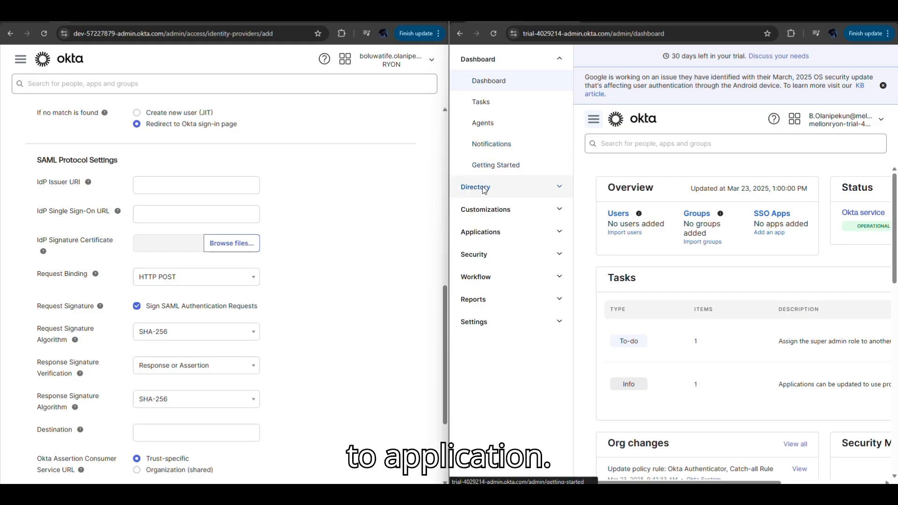
{"action": "left_click", "coordinate": [491, 232]}
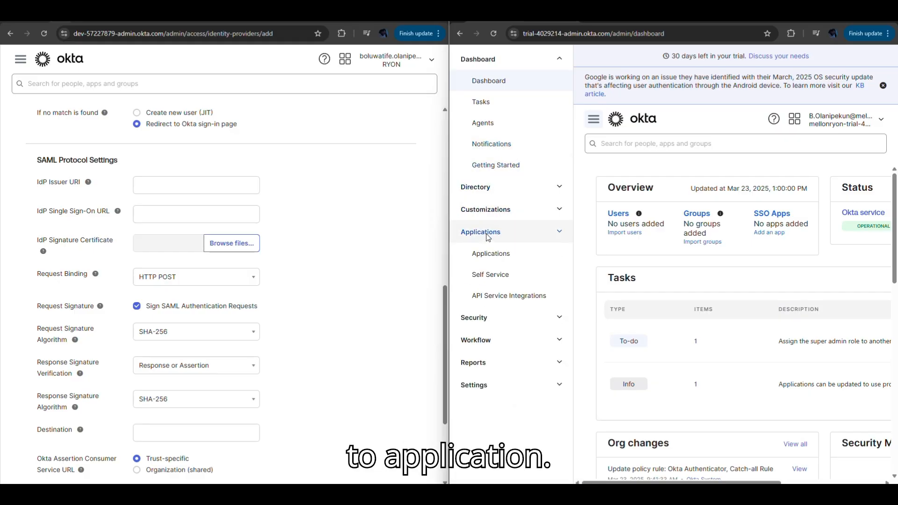
{"action": "left_click", "coordinate": [494, 261]}
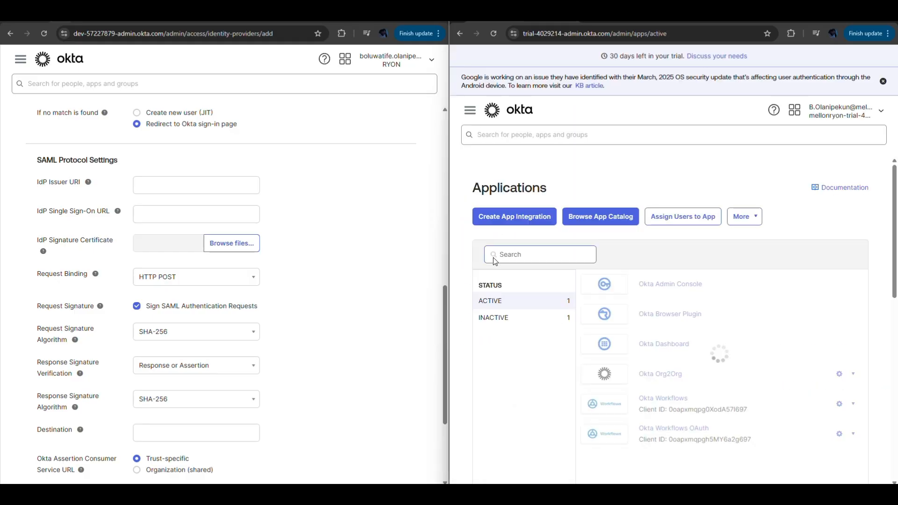
{"action": "left_click", "coordinate": [606, 216]}
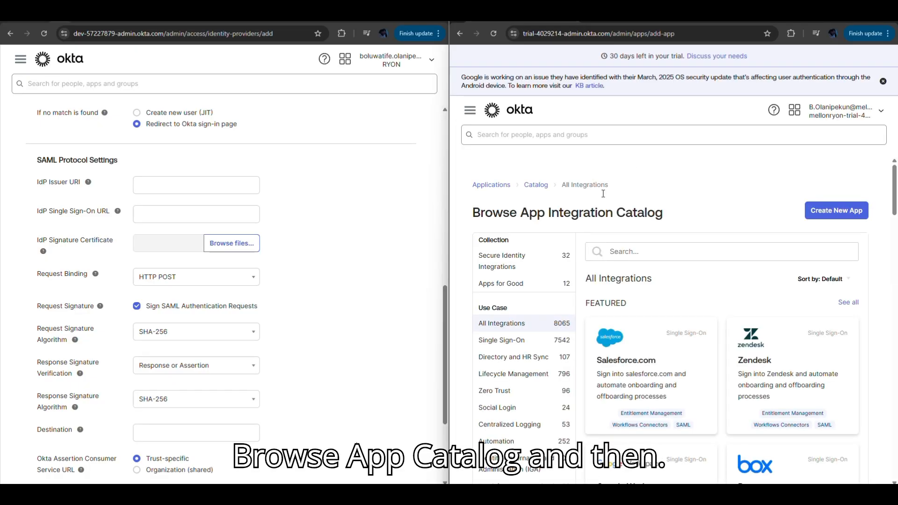
Search the catalog for "org" and add the Okta Org2Org integration
{"action": "left_click", "coordinate": [652, 253]}
{"action": "type", "text": "o"}
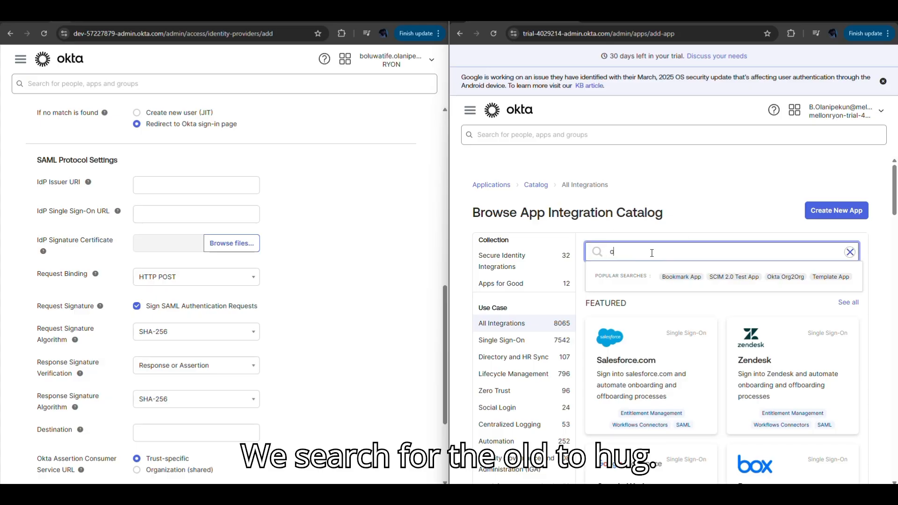
{"action": "type", "text": "rg"}
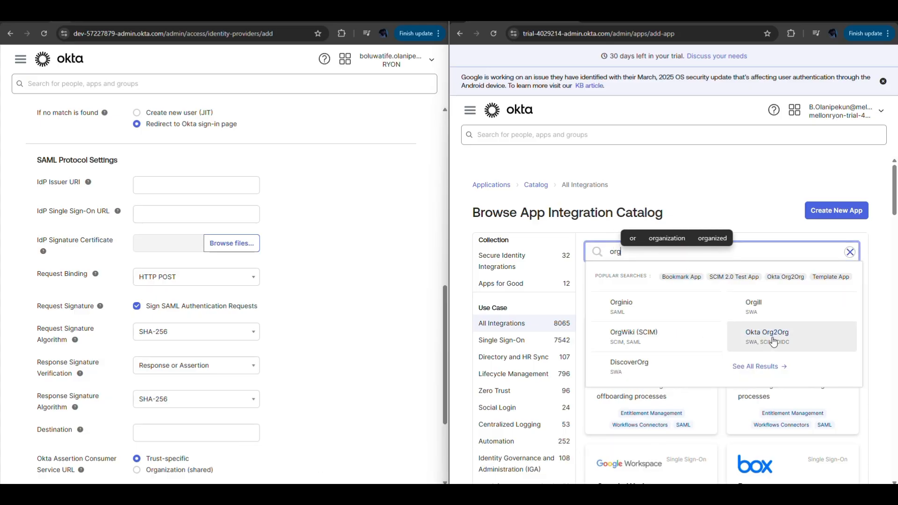
{"action": "left_click", "coordinate": [774, 338]}
{"action": "left_click", "coordinate": [782, 229]}
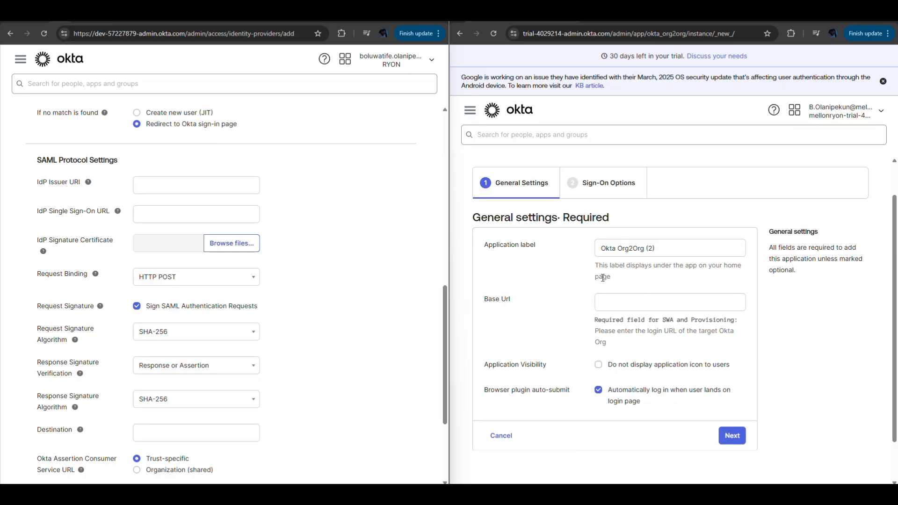
Set the Org2Org application label to MellonRYON
{"action": "left_click", "coordinate": [656, 246]}
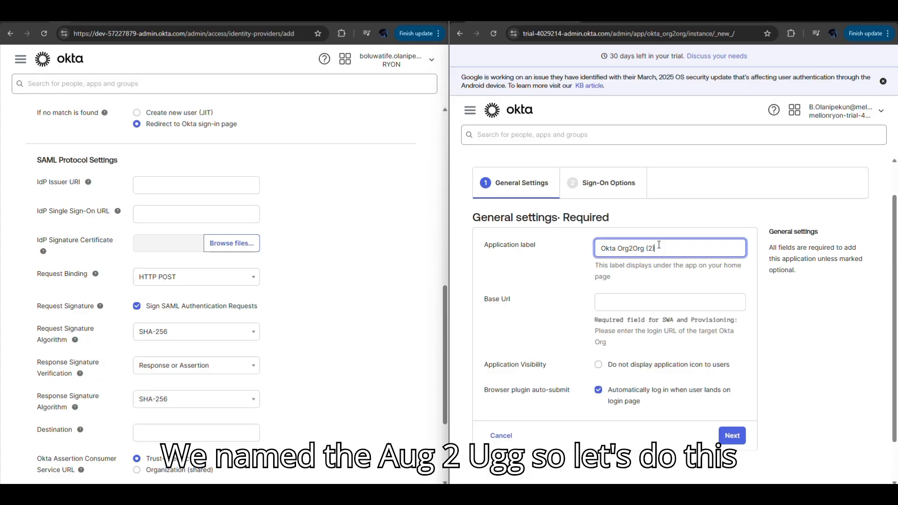
{"action": "key", "text": "BackSpace"}
{"action": "key", "text": "BackSpace"}
{"action": "key", "text": "BackSpace"}
{"action": "key", "text": "BackSpace"}
{"action": "key", "text": "BackSpace"}
{"action": "key", "text": "BackSpace"}
{"action": "key", "text": "BackSpace"}
{"action": "key", "text": "BackSpace"}
{"action": "key", "text": "BackSpace"}
{"action": "key", "text": "BackSpace"}
{"action": "key", "text": "BackSpace"}
{"action": "key", "text": "BackSpace"}
{"action": "key", "text": "BackSpace"}
{"action": "key", "text": "BackSpace"}
{"action": "key", "text": "BackSpace"}
{"action": "key", "text": "BackSpace"}
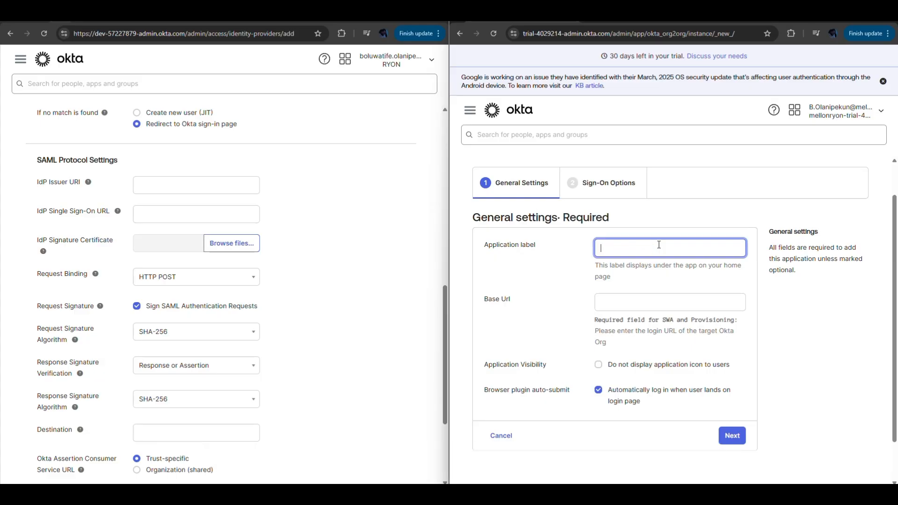
{"action": "type", "text": "Mellon"}
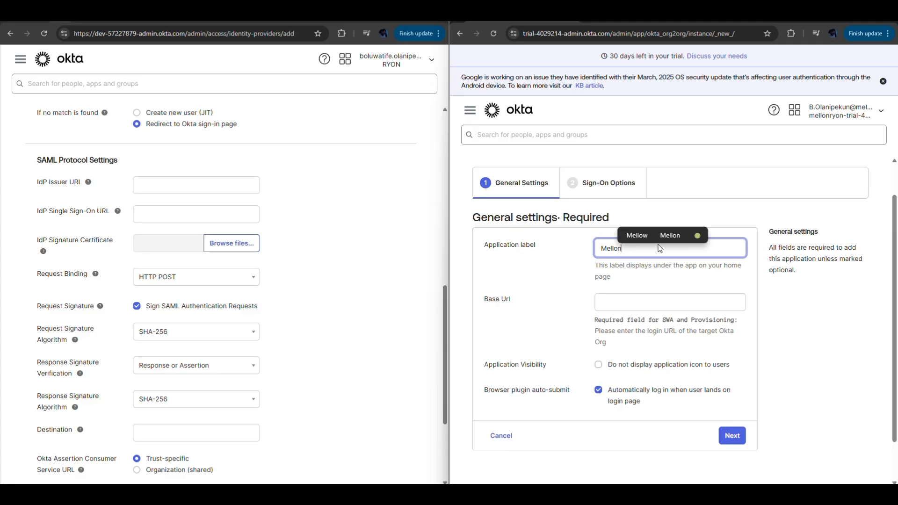
{"action": "type", "text": "RYON"}
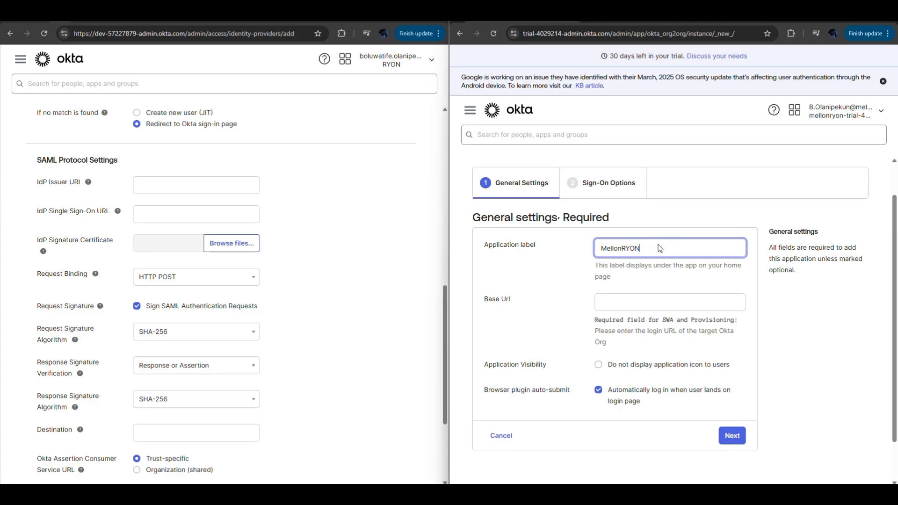
{"action": "left_click", "coordinate": [669, 299]}
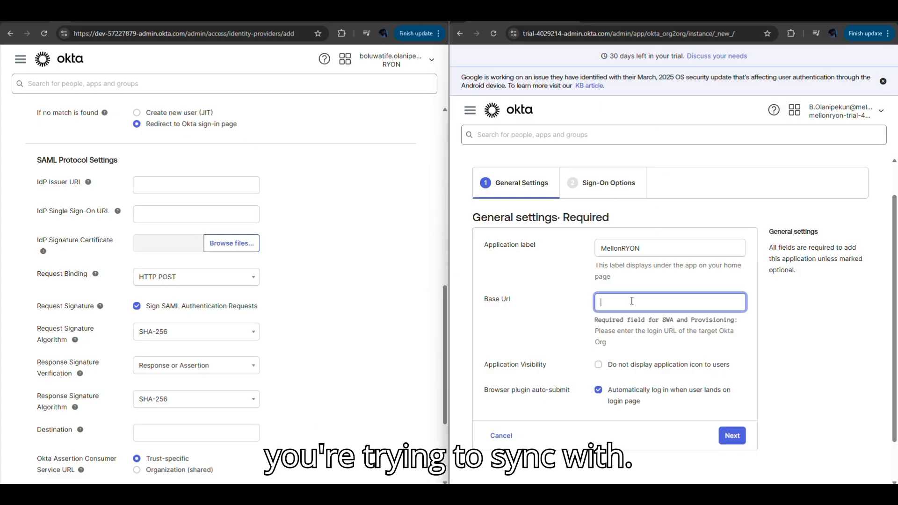
{"action": "type", "text": "https://dev-57227879-admin.okta.com/"}
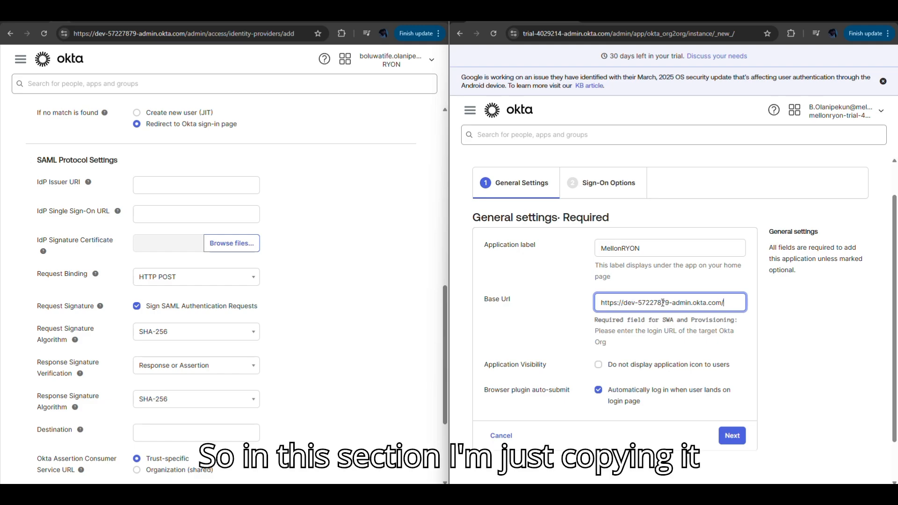
{"action": "left_click", "coordinate": [692, 303]}
{"action": "key", "text": "BackSpace"}
{"action": "key", "text": "BackSpace"}
{"action": "key", "text": "BackSpace"}
{"action": "key", "text": "BackSpace"}
{"action": "key", "text": "BackSpace"}
{"action": "key", "text": "BackSpace"}
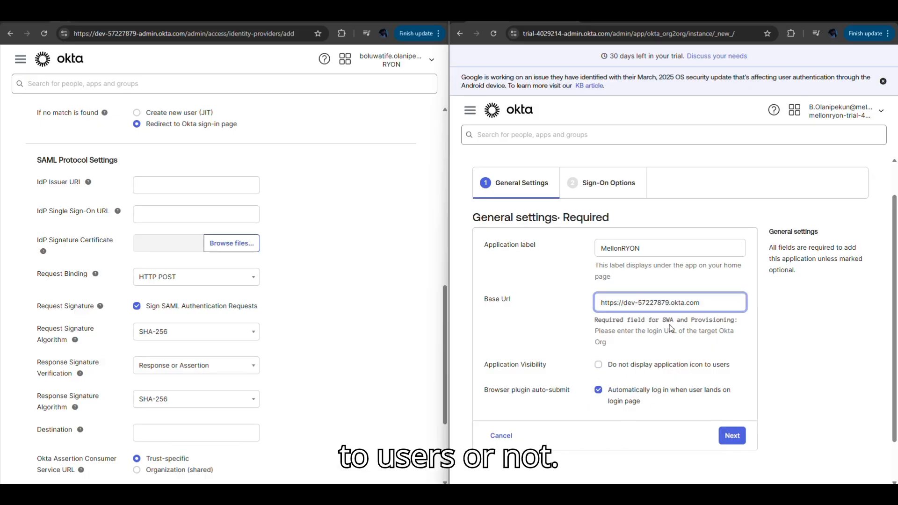
{"action": "left_click", "coordinate": [737, 440]}
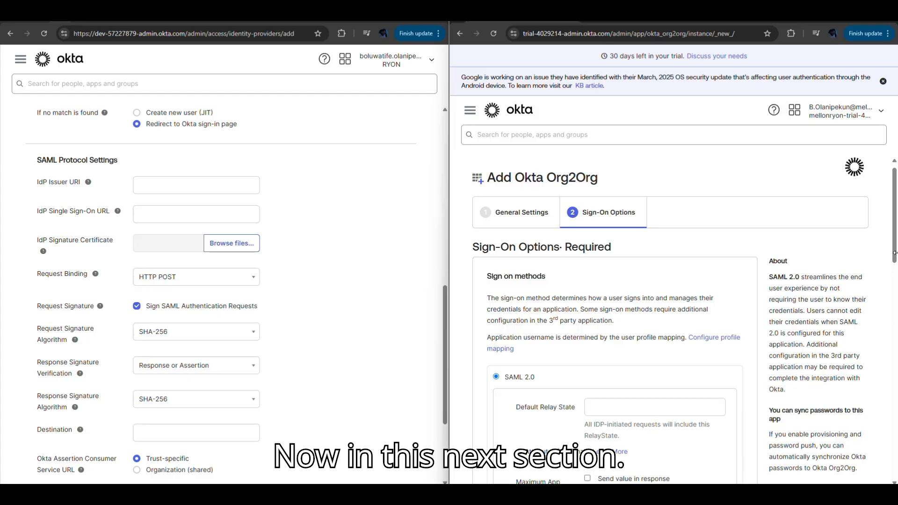
Open the SAML 2.0 setup instructions for Org2Org and examine the identity provider values to copy into the SAML protocol settings
{"action": "left_click_drag", "start_coordinate": [895, 253], "coordinate": [885, 295]}
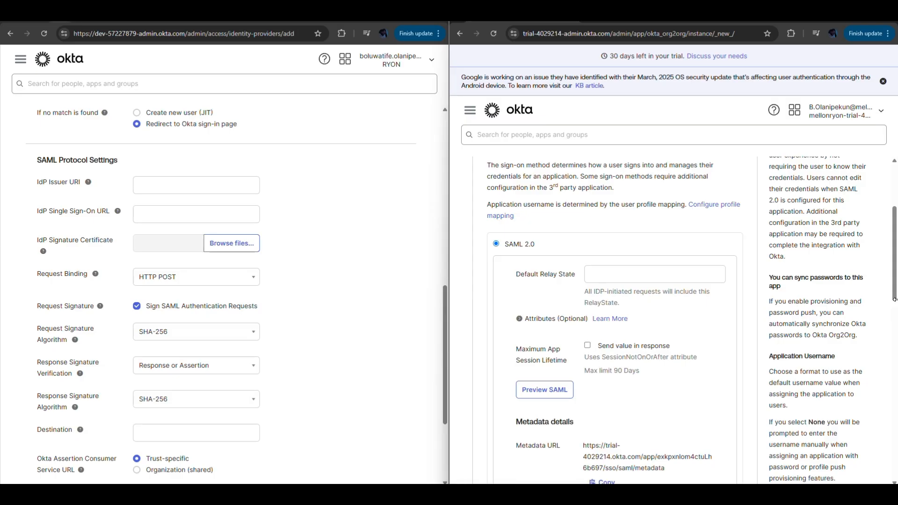
{"action": "left_click_drag", "start_coordinate": [896, 298], "coordinate": [895, 357]}
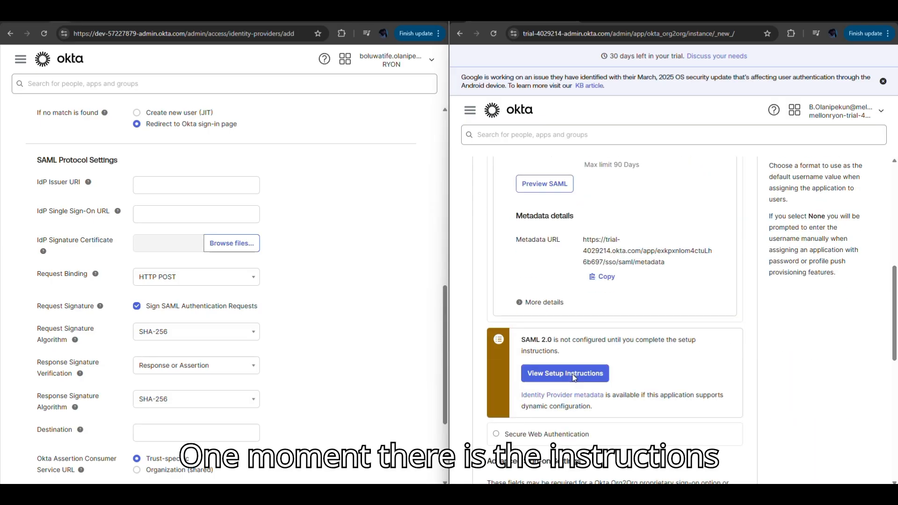
{"action": "left_click", "coordinate": [634, 22]}
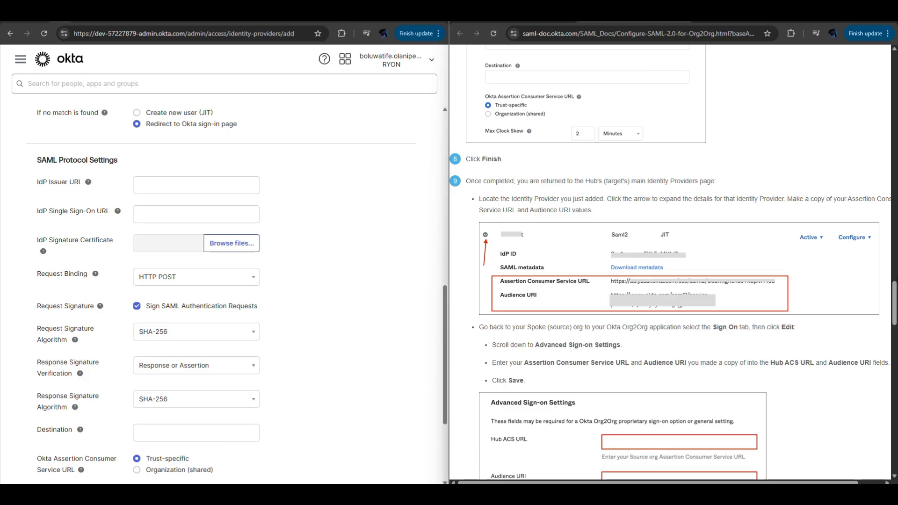
{"action": "left_click", "coordinate": [894, 143]}
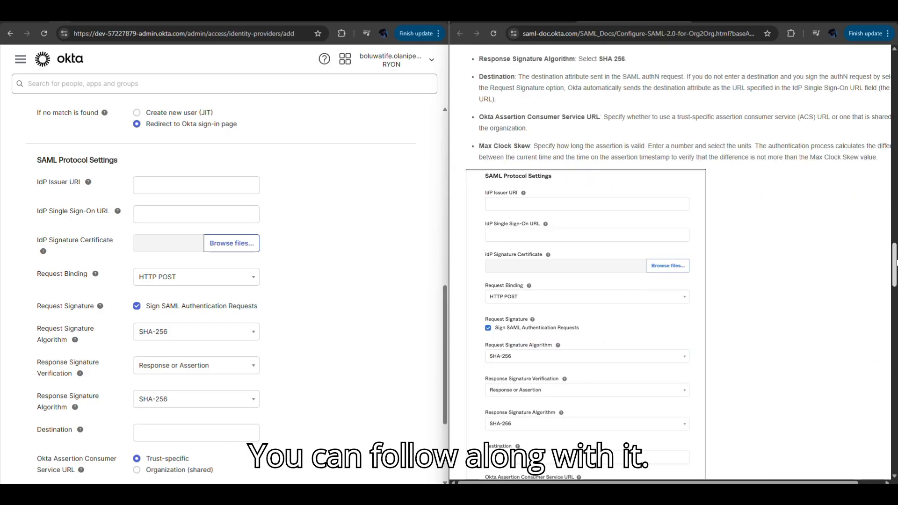
{"action": "left_click_drag", "start_coordinate": [897, 263], "coordinate": [897, 202]}
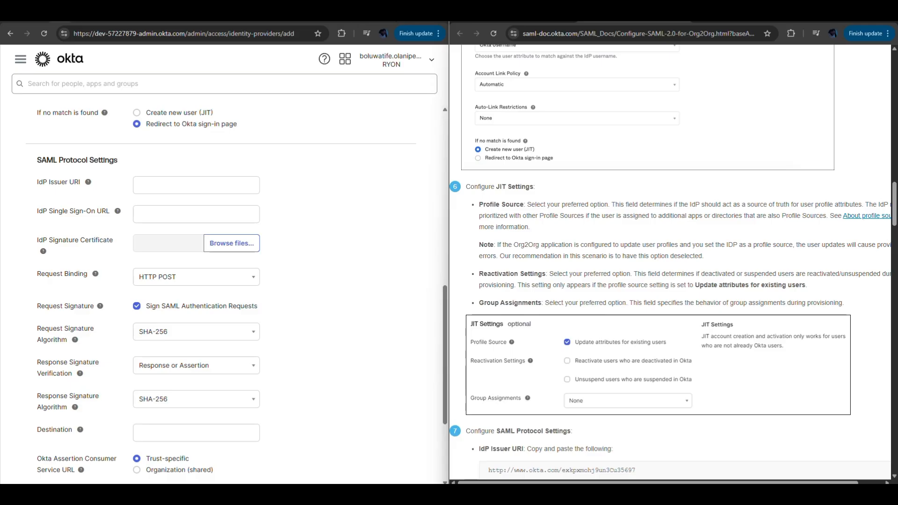
{"action": "key", "text": "ctrl+shift+Tab"}
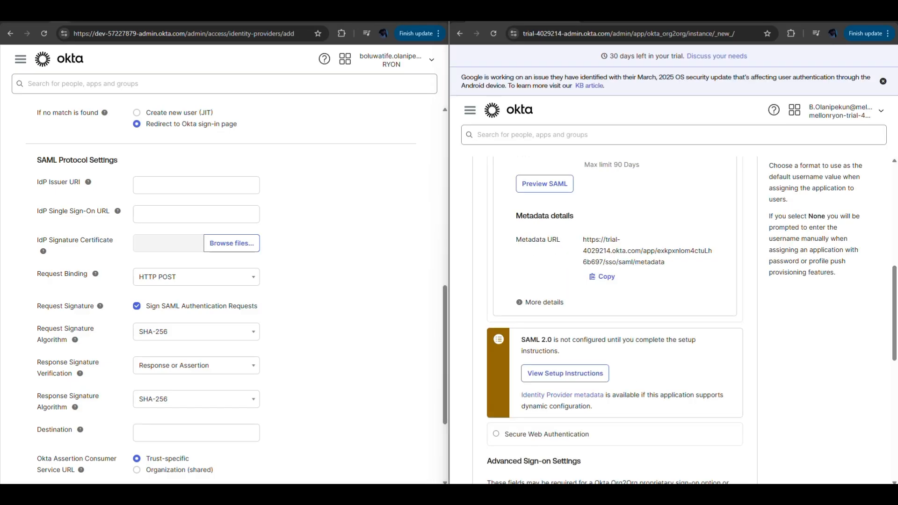
{"action": "key", "text": "ctrl+Tab"}
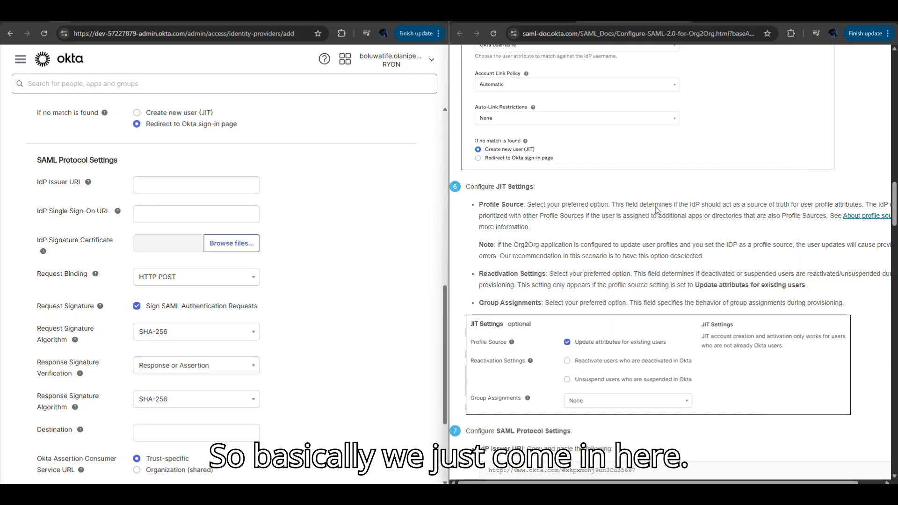
{"action": "scroll", "coordinate": [877, 274], "scroll_direction": "down", "scroll_amount": 10}
{"action": "scroll", "coordinate": [877, 273], "scroll_direction": "up", "scroll_amount": 10}
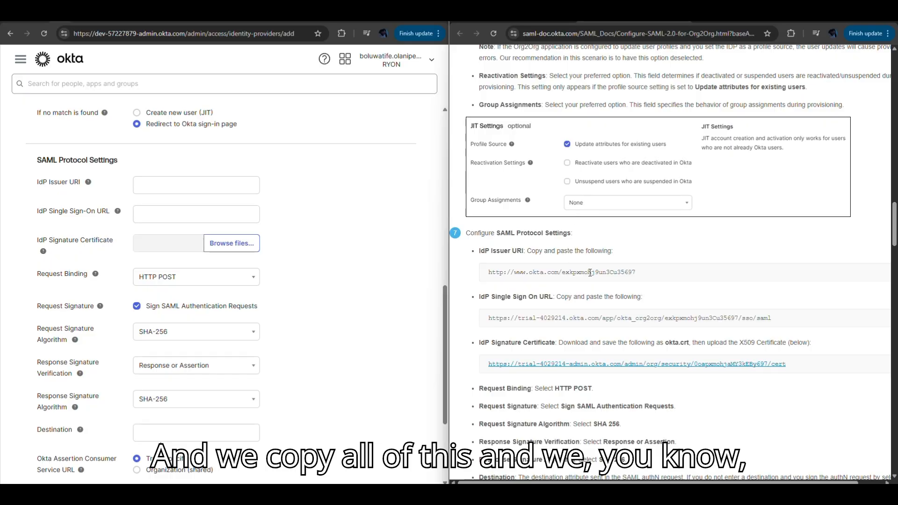
{"action": "left_click_drag", "start_coordinate": [639, 275], "coordinate": [472, 275]}
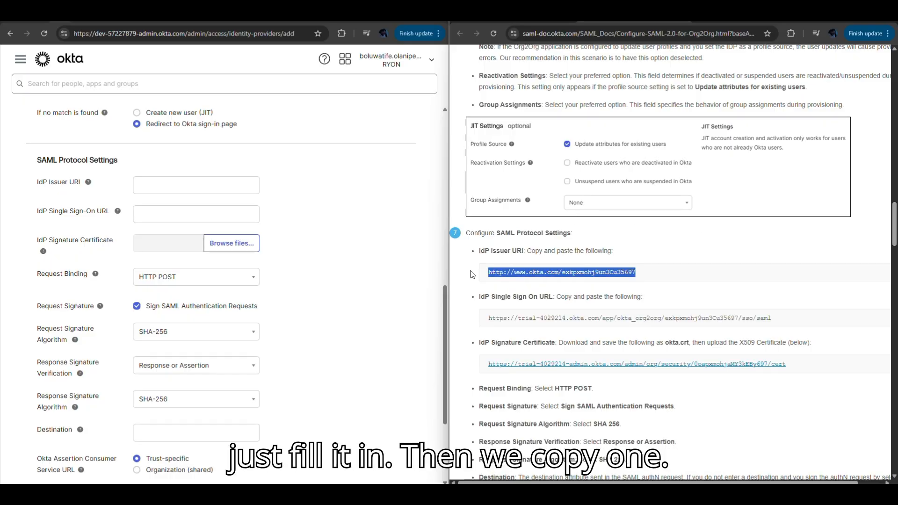
{"action": "left_click", "coordinate": [561, 14]}
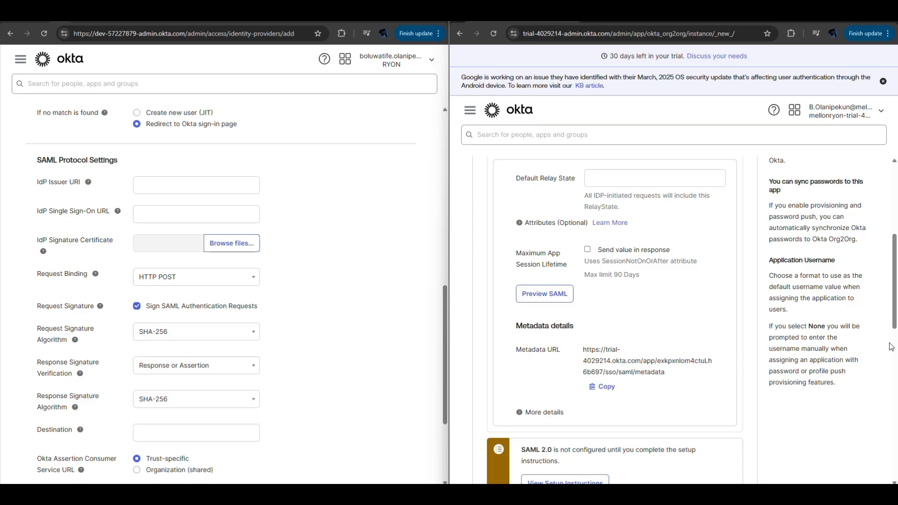
Choose Secure Web Authentication with users setting their own username and password, and finish adding the Org2Org application
{"action": "left_click_drag", "start_coordinate": [894, 321], "coordinate": [895, 258]}
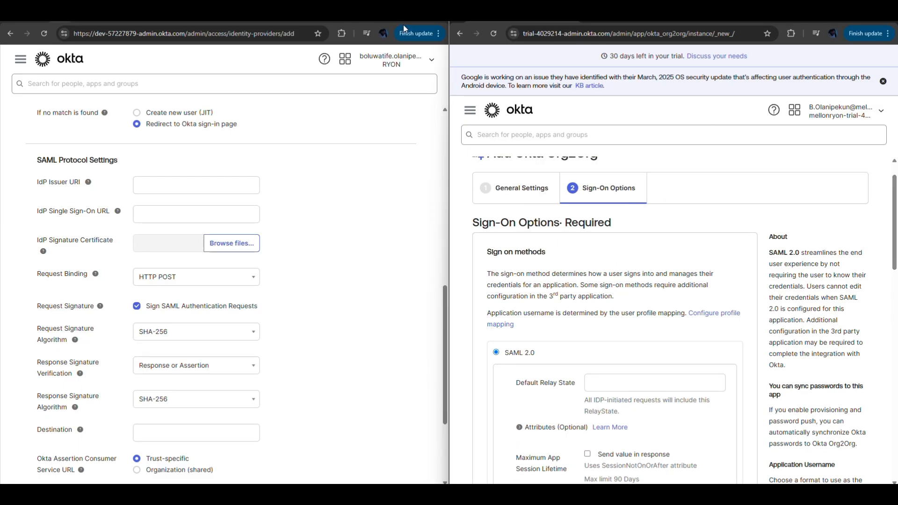
{"action": "scroll", "coordinate": [560, 280], "scroll_direction": "down", "scroll_amount": 2}
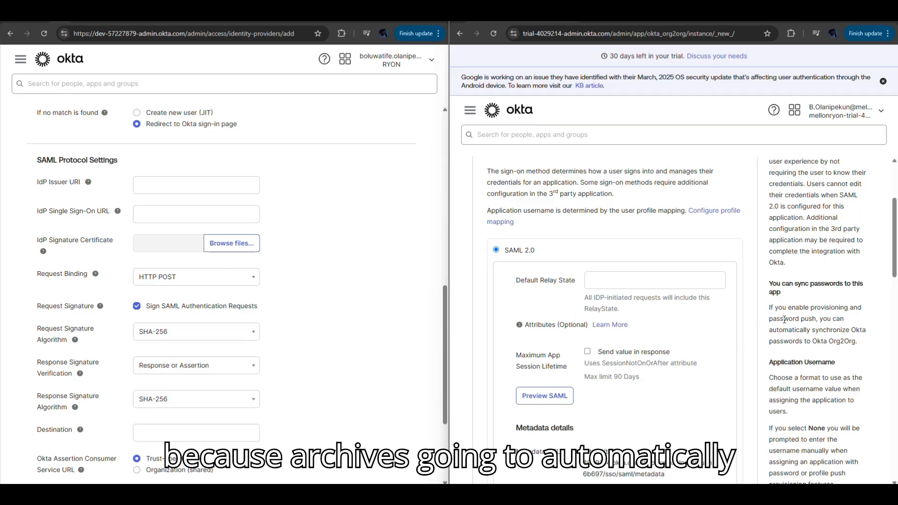
{"action": "left_click_drag", "start_coordinate": [895, 269], "coordinate": [896, 300]}
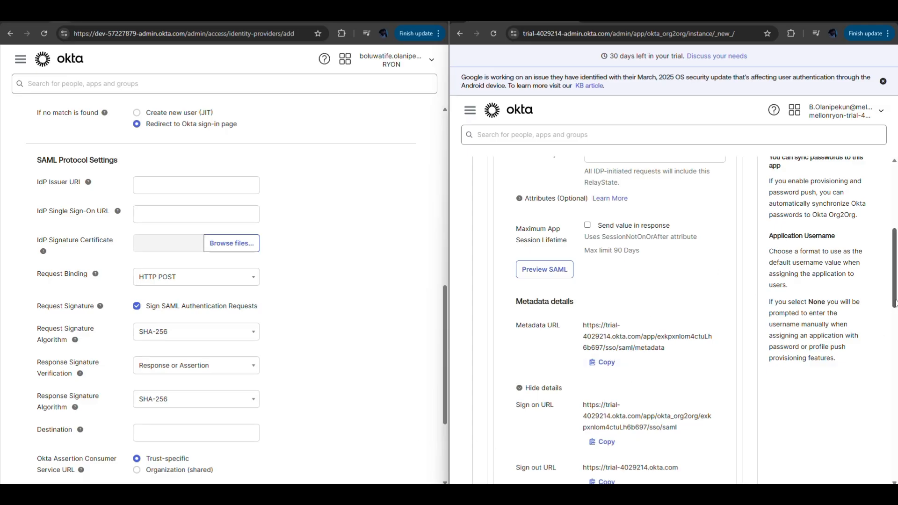
{"action": "left_click_drag", "start_coordinate": [895, 303], "coordinate": [895, 421]}
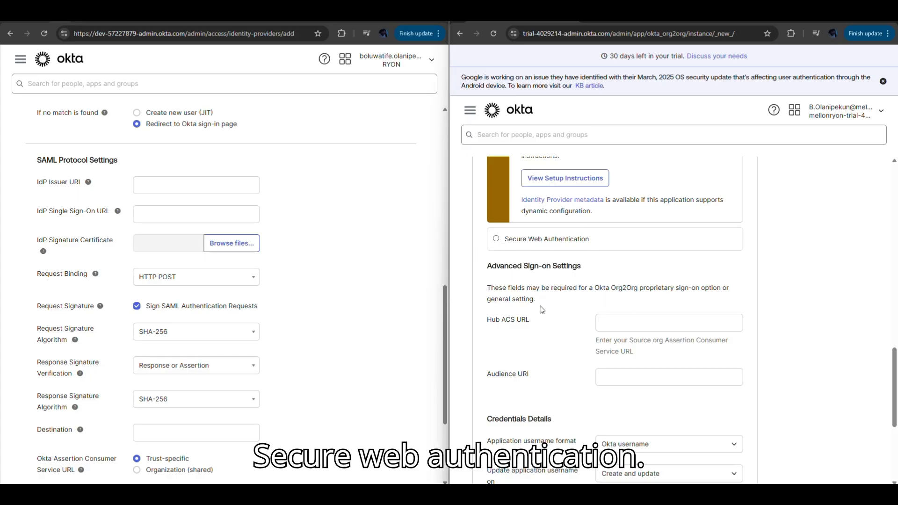
{"action": "left_click", "coordinate": [497, 239]}
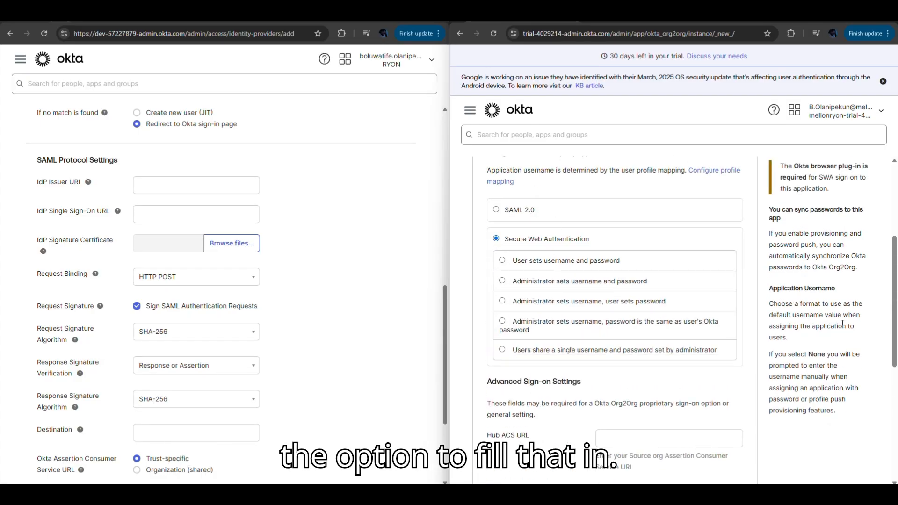
{"action": "left_click_drag", "start_coordinate": [896, 300], "coordinate": [896, 335]}
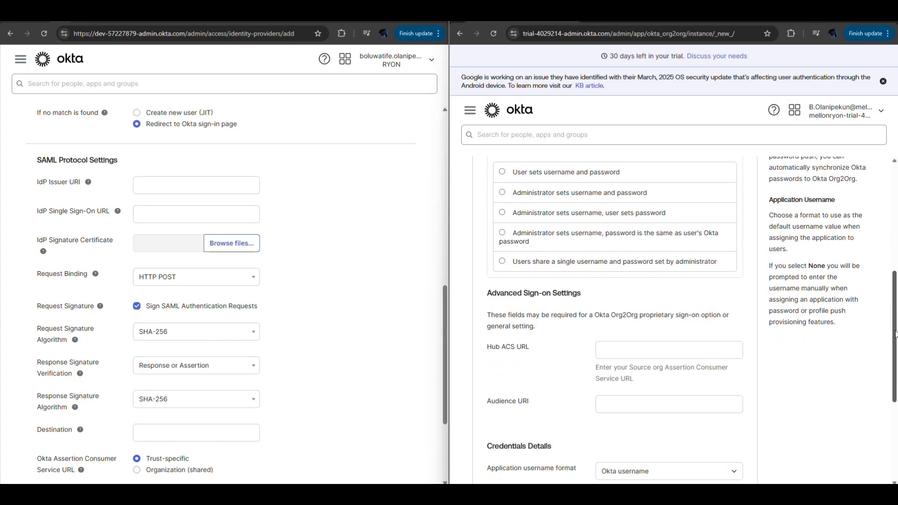
{"action": "left_click", "coordinate": [503, 173]}
{"action": "left_click_drag", "start_coordinate": [896, 327], "coordinate": [891, 379]}
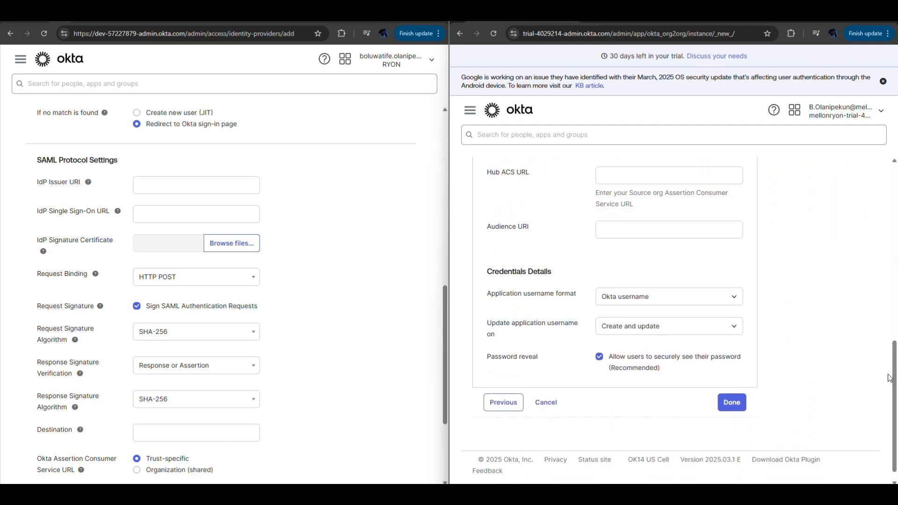
{"action": "left_click", "coordinate": [727, 403]}
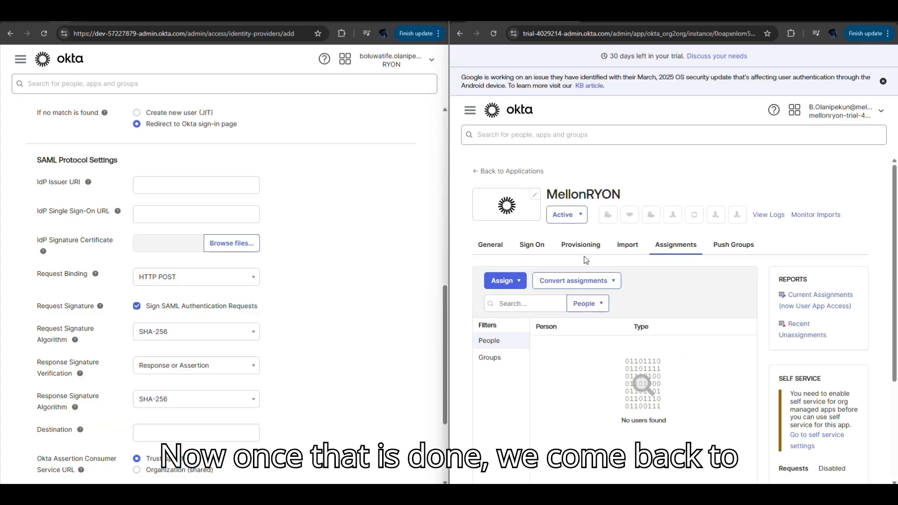
In the MellonRYON sign-on settings, switch the sign-on method to SAML 2.0 and expand its metadata details
{"action": "left_click", "coordinate": [534, 241]}
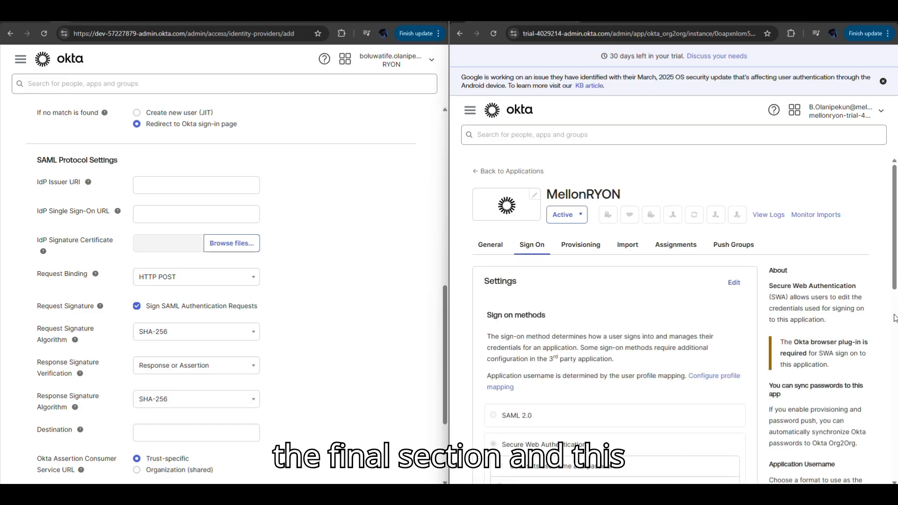
{"action": "scroll", "coordinate": [892, 293], "scroll_direction": "down", "scroll_amount": 4}
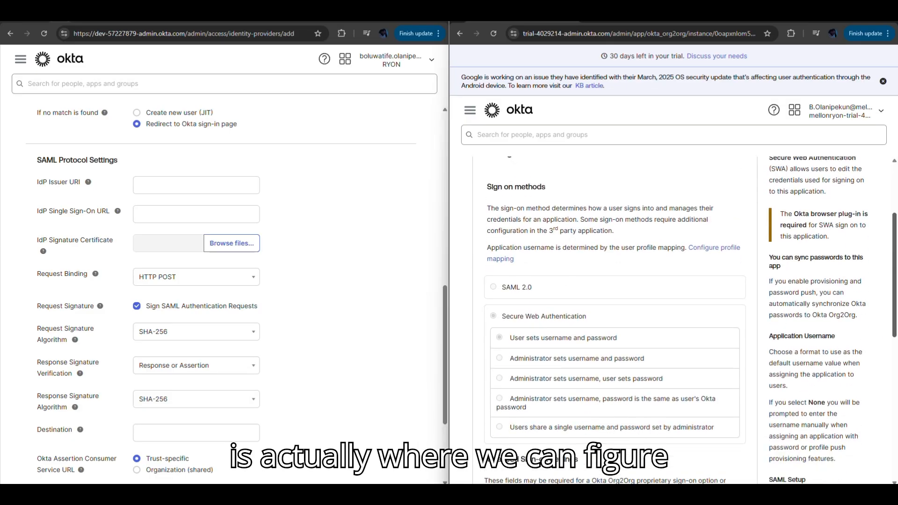
{"action": "scroll", "coordinate": [895, 480], "scroll_direction": "down", "scroll_amount": 10}
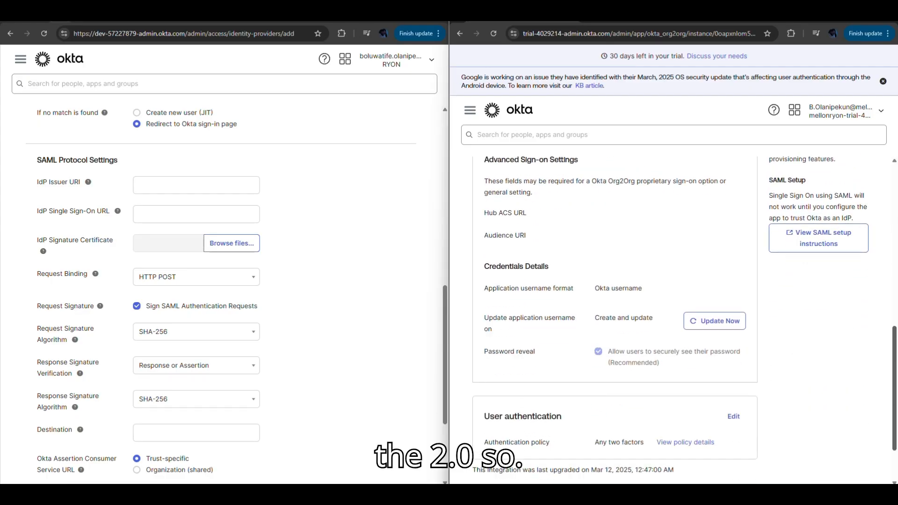
{"action": "scroll", "coordinate": [895, 480], "scroll_direction": "up", "scroll_amount": 10}
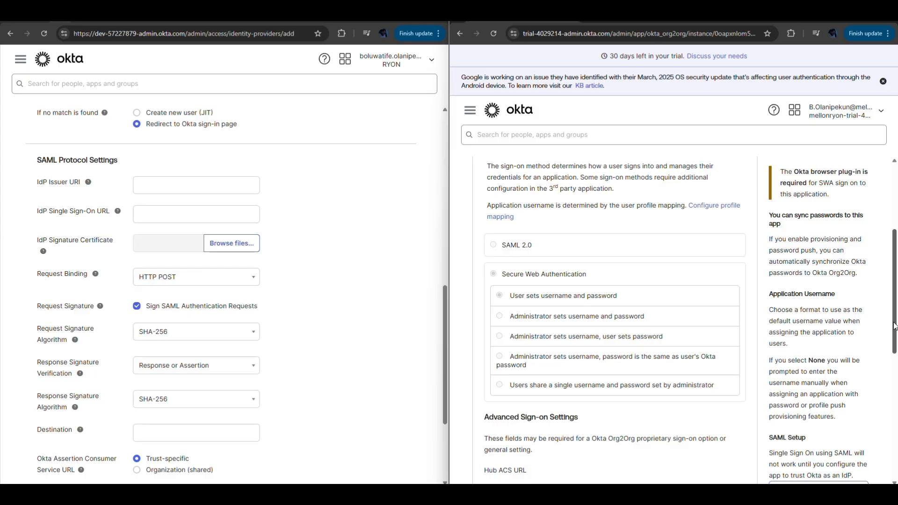
{"action": "scroll", "coordinate": [892, 326], "scroll_direction": "up", "scroll_amount": 4}
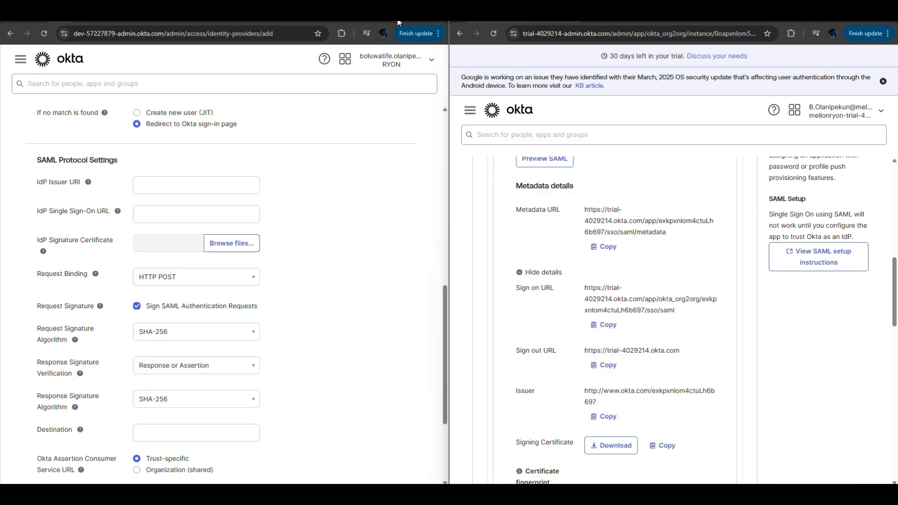
Copy the application's Issuer and Sign on URL into the identity provider's IdP Issuer URI and IdP Single Sign-On URL
{"action": "left_click", "coordinate": [190, 194]}
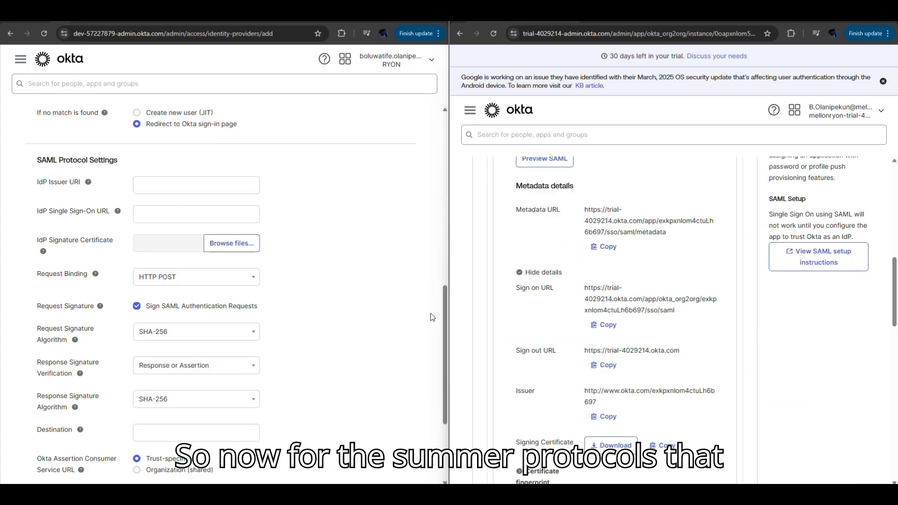
{"action": "left_click", "coordinate": [610, 421]}
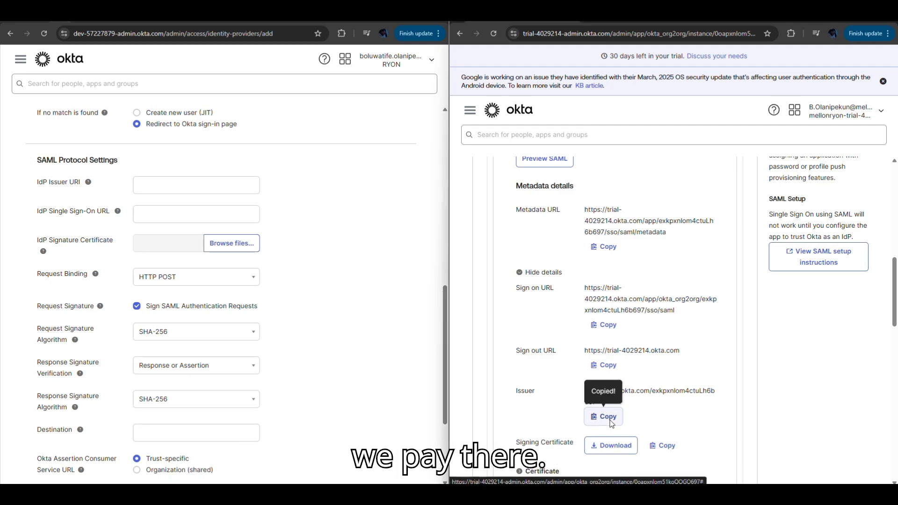
{"action": "left_click", "coordinate": [197, 189]}
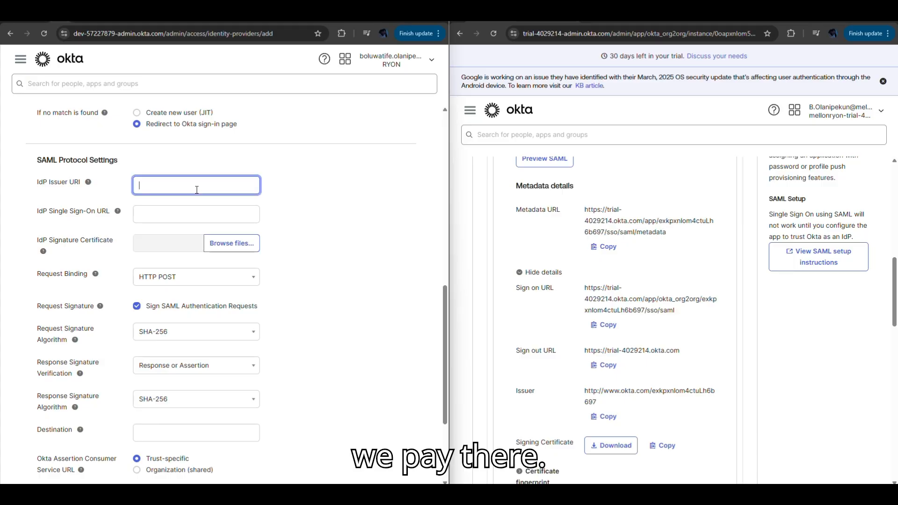
{"action": "key", "text": "ctrl+v"}
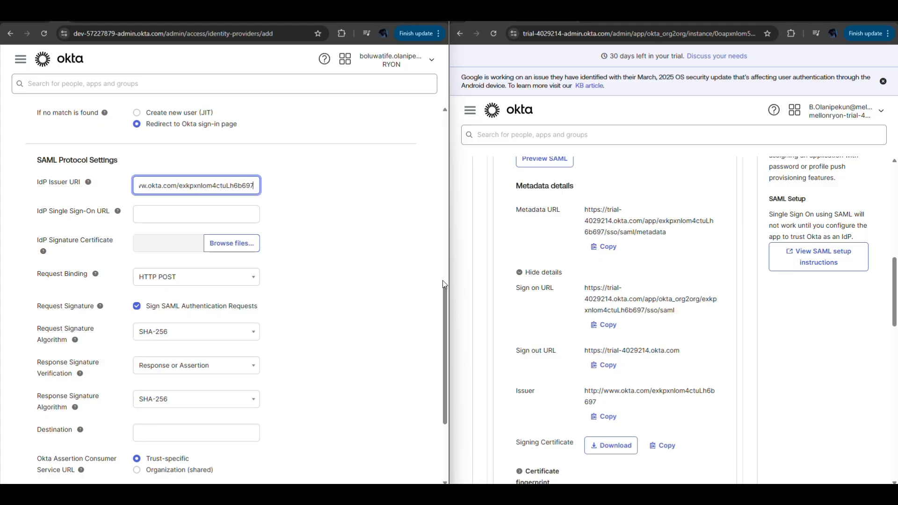
{"action": "left_click", "coordinate": [605, 325]}
{"action": "left_click", "coordinate": [199, 219]}
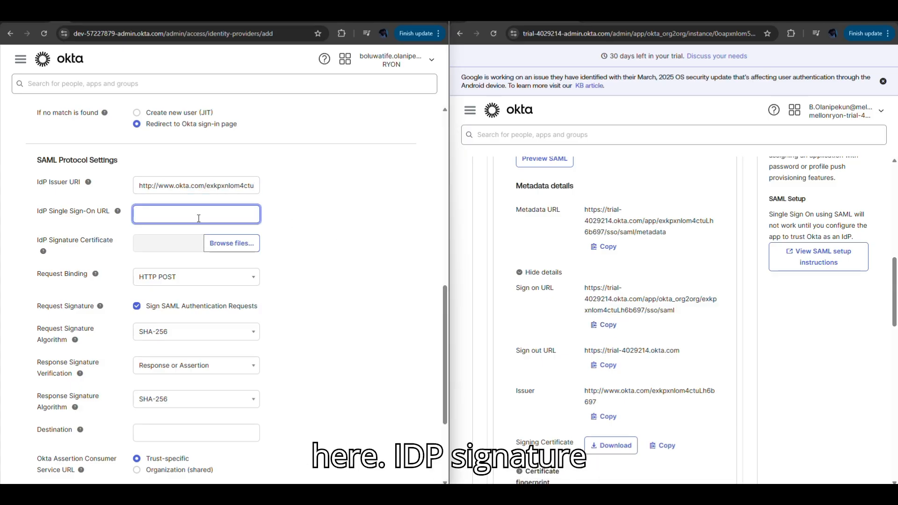
{"action": "key", "text": "ctrl+v"}
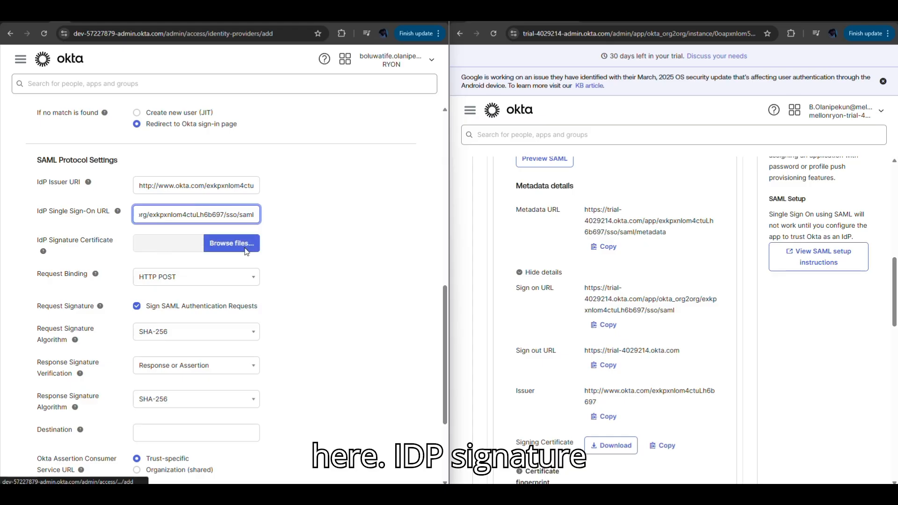
Download the application's signing certificate and upload okta (1).cert as the IdP signature certificate
{"action": "left_click", "coordinate": [617, 447]}
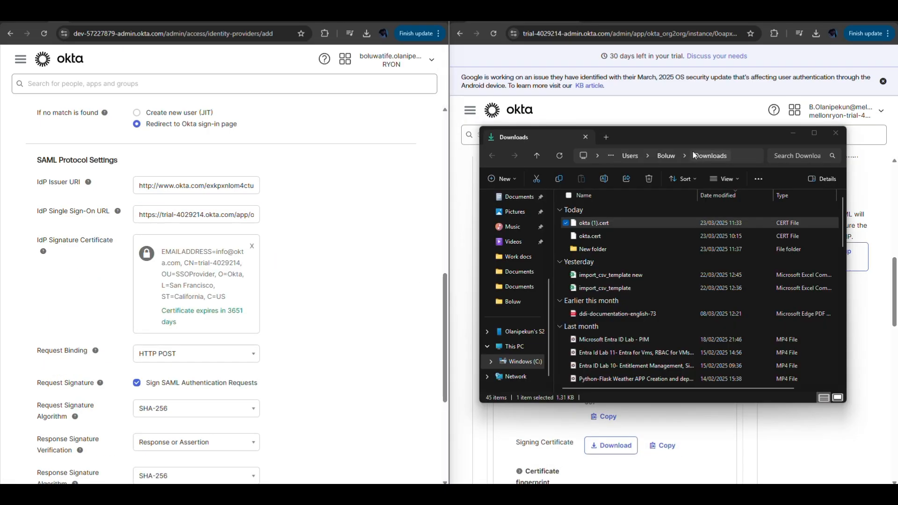
{"action": "left_click", "coordinate": [794, 136]}
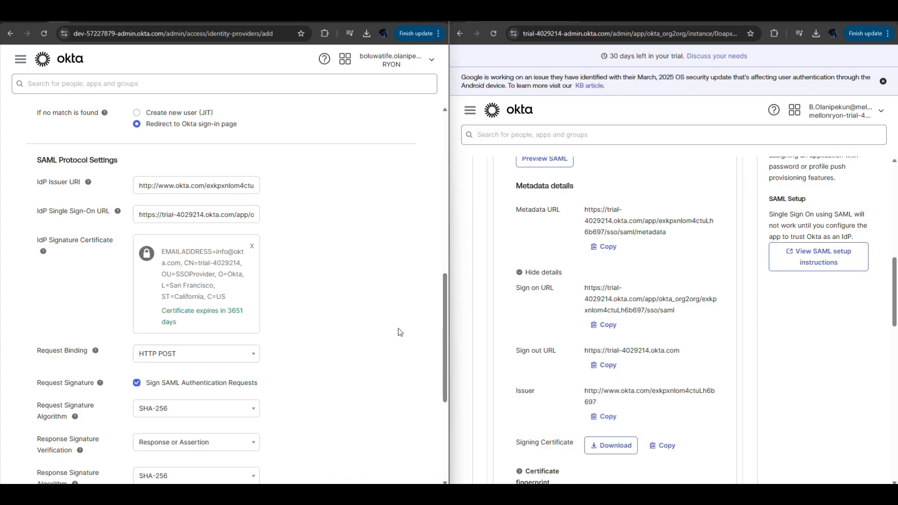
Keep the remaining SAML protocol defaults, finish creating the identity provider, and verify the action with the account password
{"action": "left_click_drag", "start_coordinate": [444, 343], "coordinate": [447, 407]}
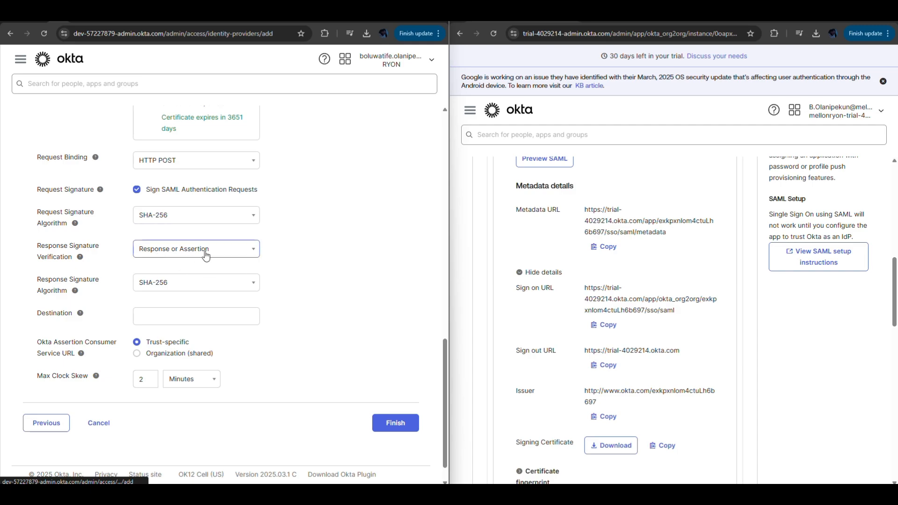
{"action": "left_click", "coordinate": [254, 258]}
{"action": "left_click", "coordinate": [255, 258]}
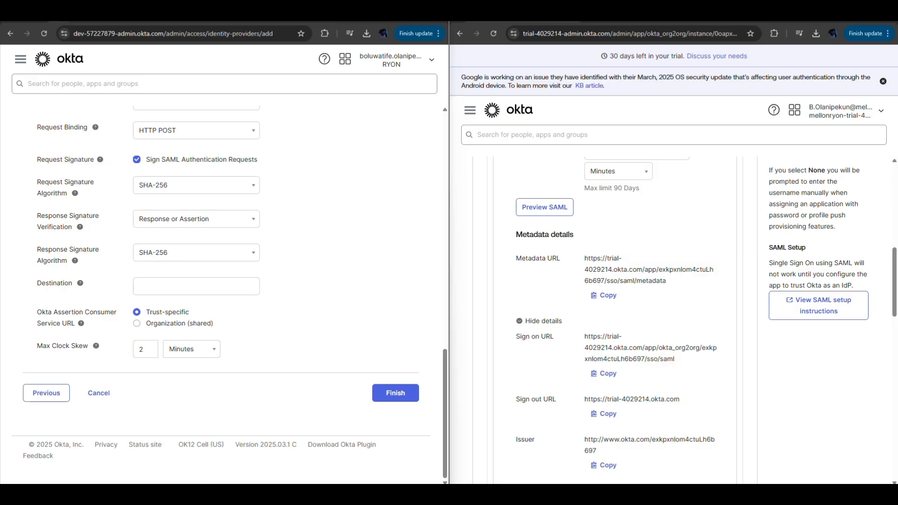
{"action": "left_click", "coordinate": [387, 395]}
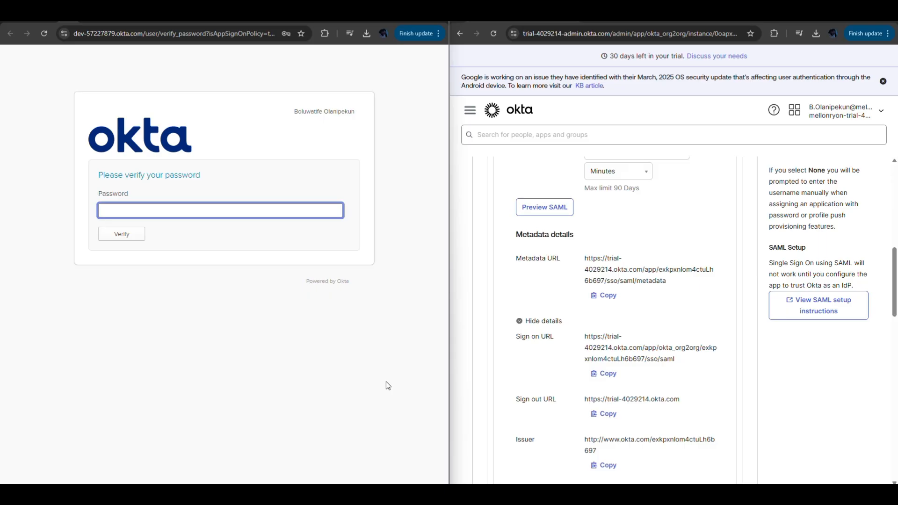
{"action": "left_click", "coordinate": [317, 209]}
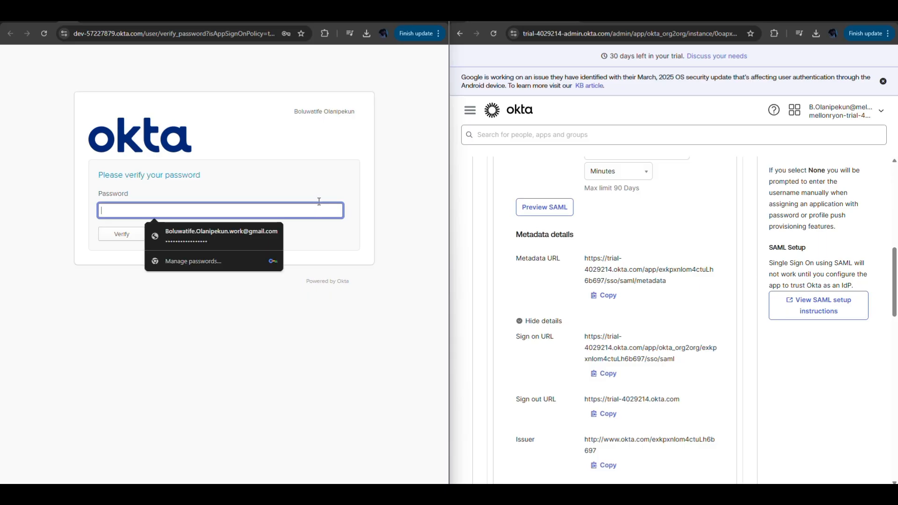
{"action": "left_click", "coordinate": [239, 239]}
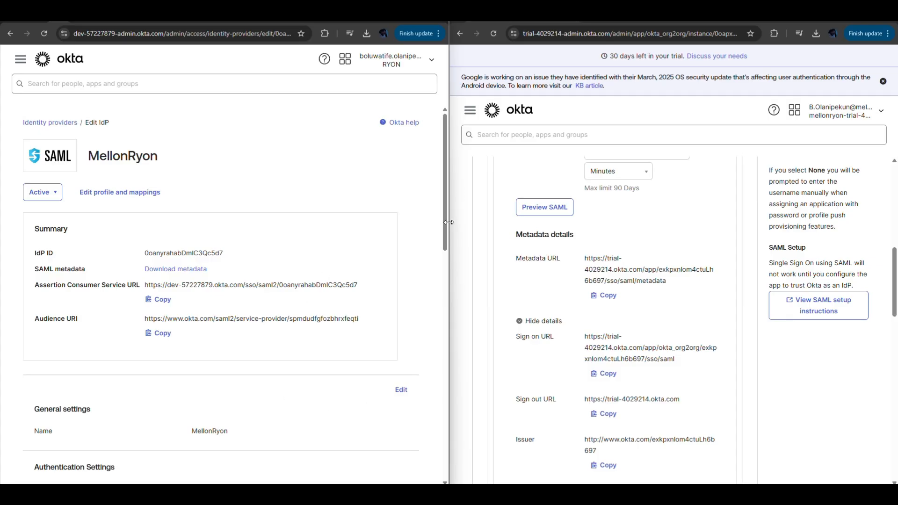
Review the new identity provider's settings and save the SAML 2.0 sign-on settings of the MellonRYON application
{"action": "left_click_drag", "start_coordinate": [445, 229], "coordinate": [444, 350]}
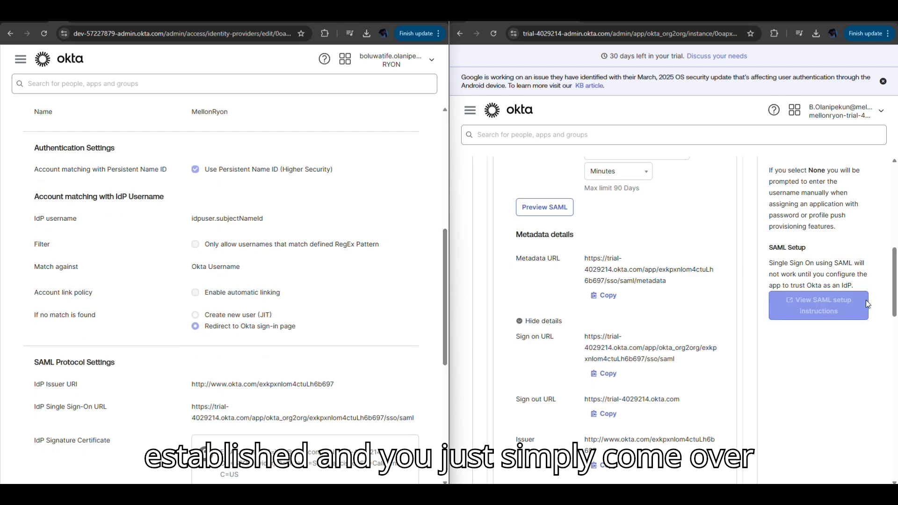
{"action": "left_click_drag", "start_coordinate": [894, 282], "coordinate": [894, 425]}
{"action": "scroll", "coordinate": [886, 424], "scroll_direction": "up", "scroll_amount": 2}
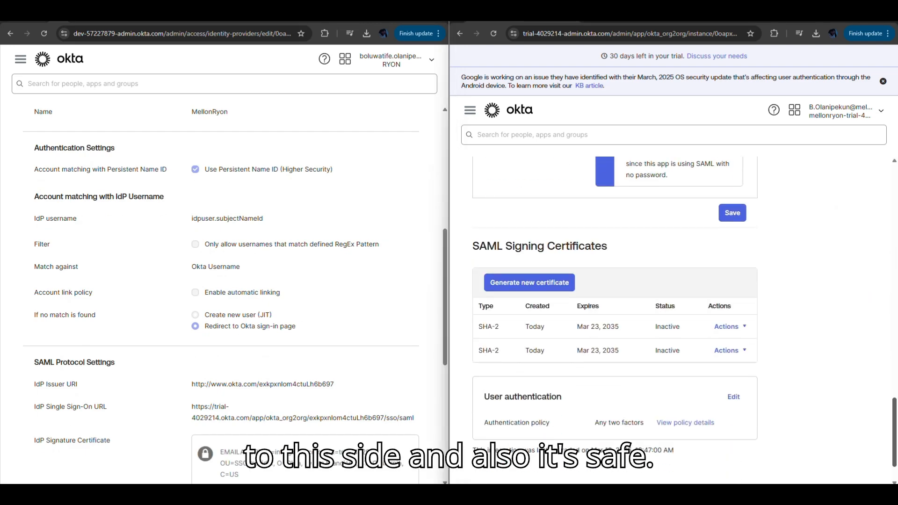
{"action": "left_click_drag", "start_coordinate": [893, 439], "coordinate": [883, 421]}
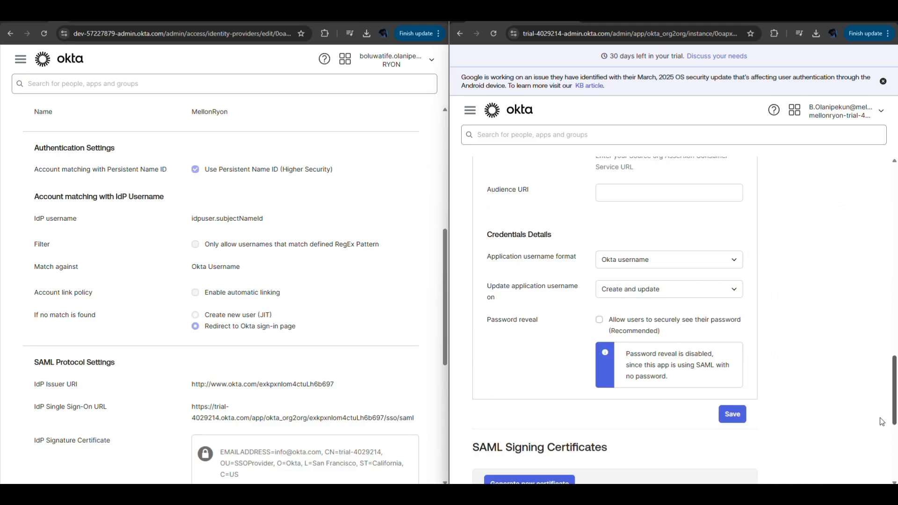
{"action": "left_click", "coordinate": [736, 414]}
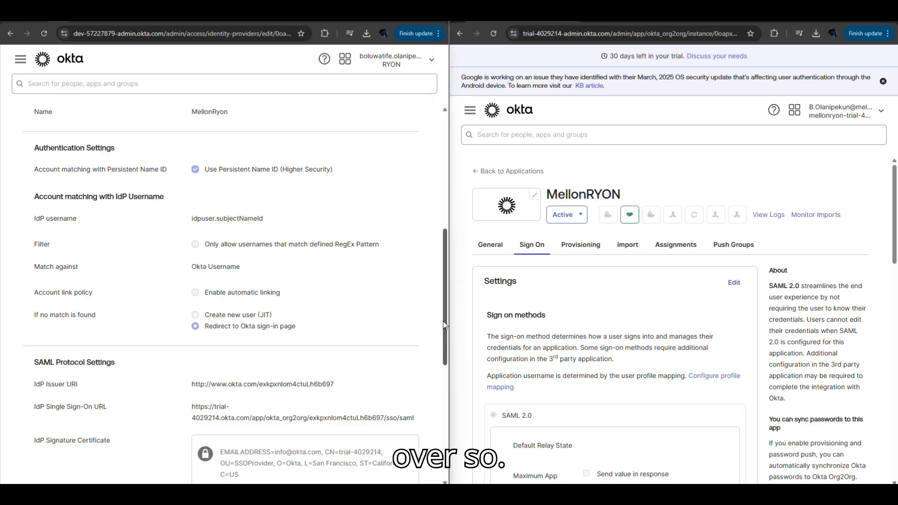
Reopen the MellonRYON sign-on settings for editing and copy the identity provider's Assertion Consumer Service URL into Hub ACS URL
{"action": "left_click_drag", "start_coordinate": [443, 321], "coordinate": [442, 154]}
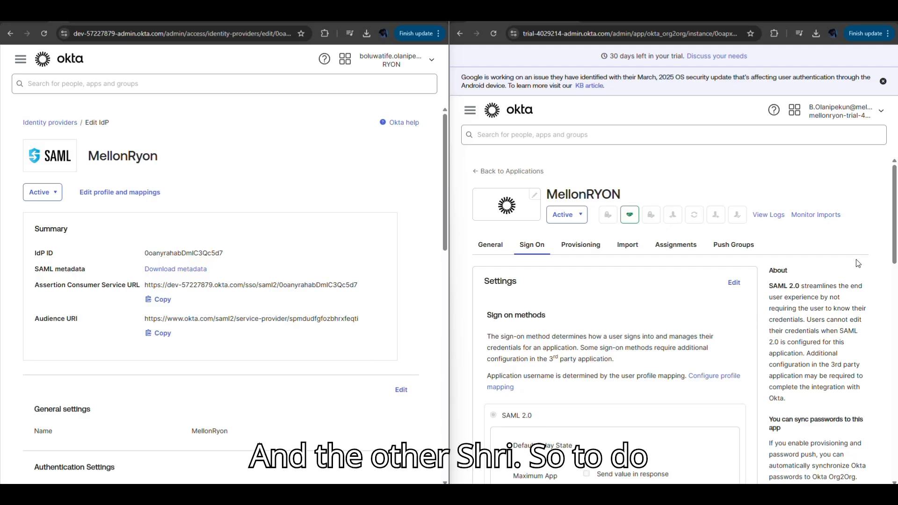
{"action": "mouse_move", "coordinate": [895, 257]}
{"action": "left_mouse_down"}
{"action": "mouse_move", "coordinate": [897, 331]}
{"action": "mouse_move", "coordinate": [897, 265]}
{"action": "left_mouse_up"}
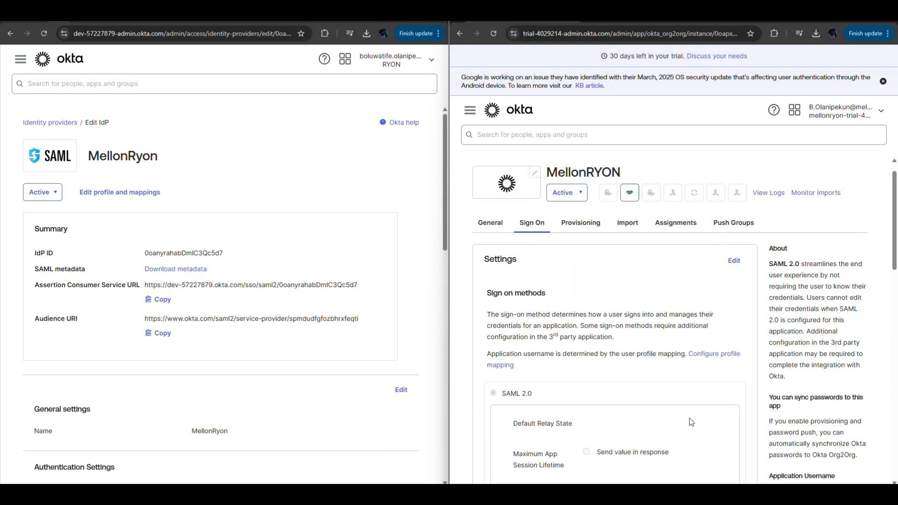
{"action": "left_click", "coordinate": [734, 262]}
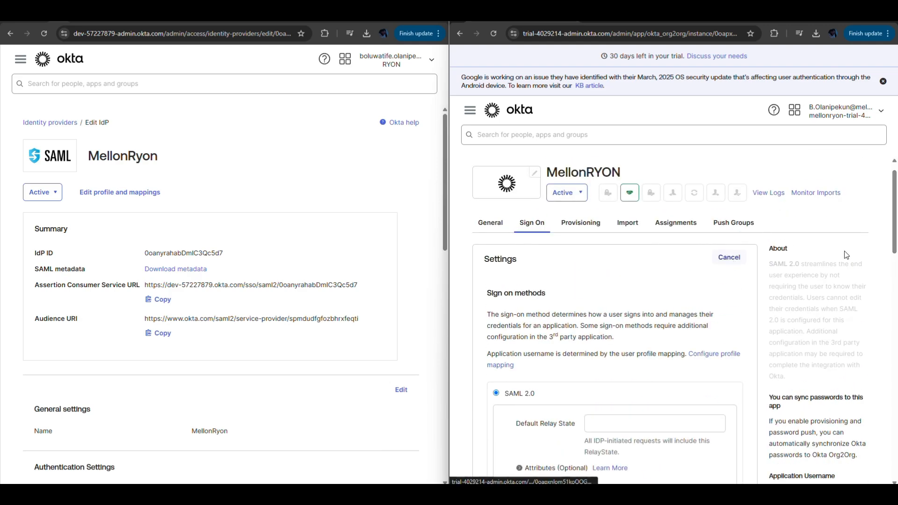
{"action": "left_click_drag", "start_coordinate": [895, 251], "coordinate": [895, 335]}
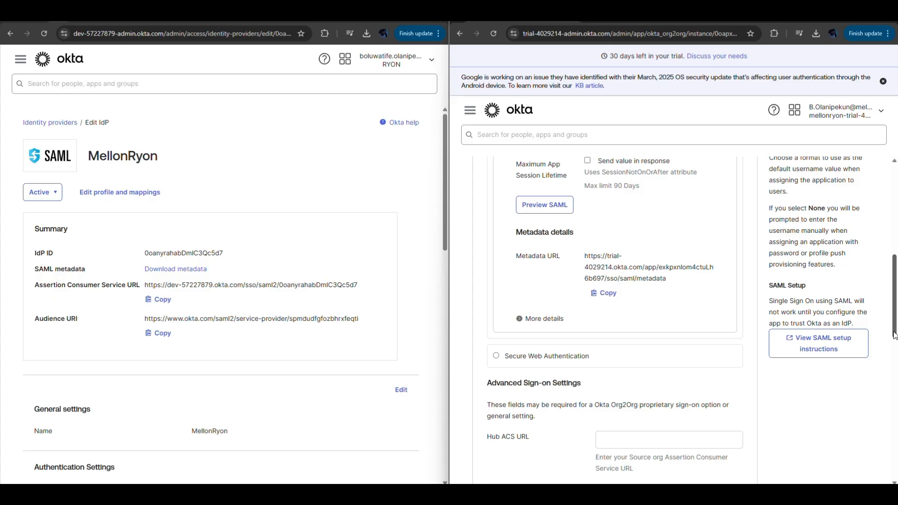
{"action": "left_click_drag", "start_coordinate": [895, 336], "coordinate": [895, 381]}
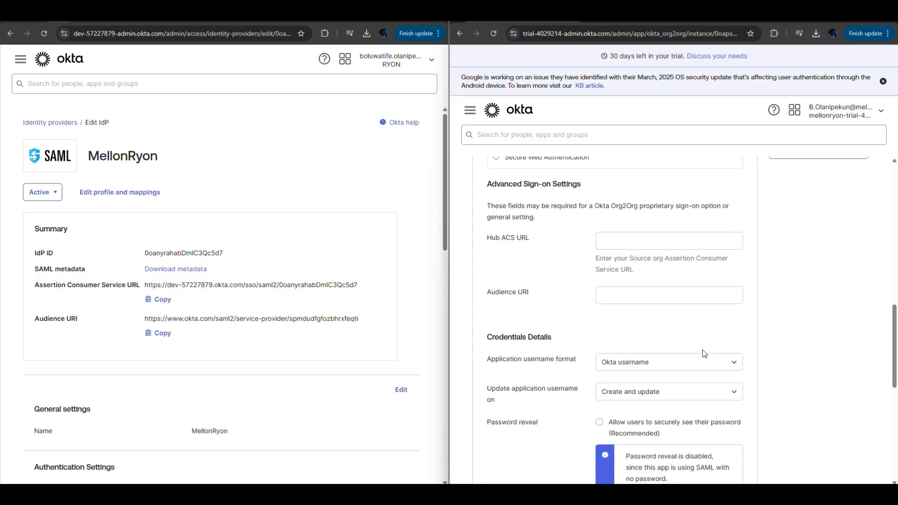
{"action": "left_click", "coordinate": [155, 302]}
{"action": "left_click", "coordinate": [621, 243]}
{"action": "key", "text": "ctrl+v"}
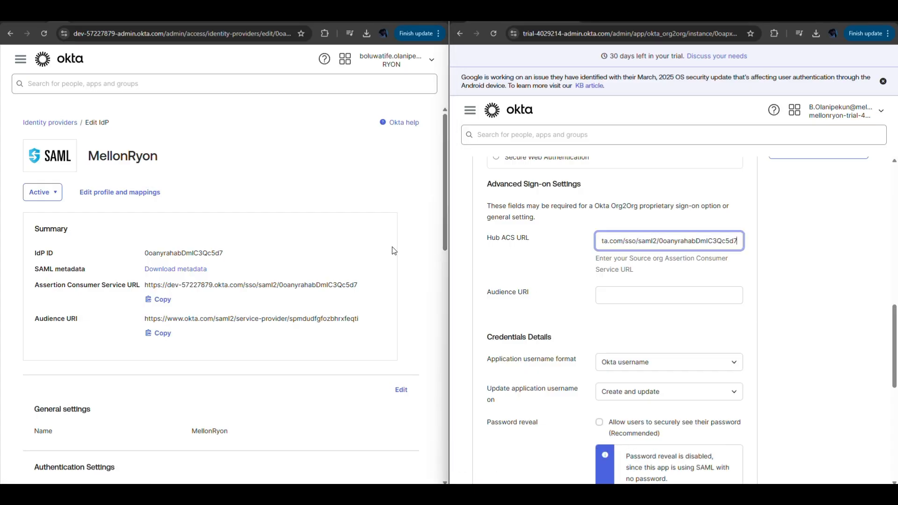
Copy the identity provider's Audience URI into the application's Audience URI and save the sign-on settings
{"action": "left_click", "coordinate": [162, 334]}
{"action": "left_click", "coordinate": [663, 296]}
{"action": "key", "text": "ctrl+v"}
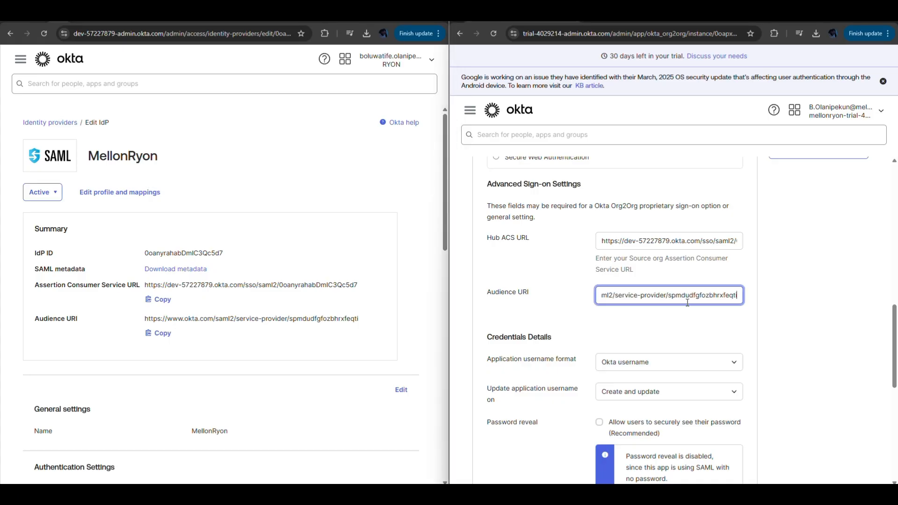
{"action": "scroll", "coordinate": [896, 374], "scroll_direction": "down", "scroll_amount": 4}
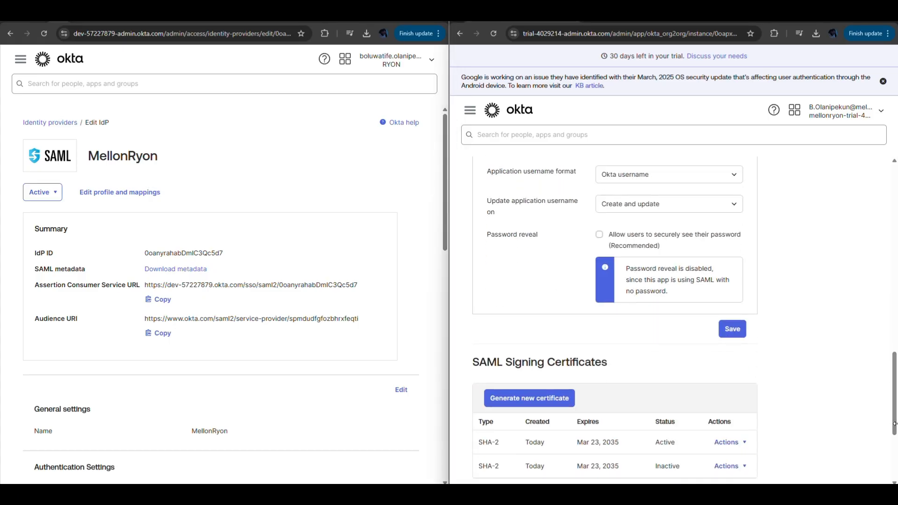
{"action": "left_click", "coordinate": [733, 329]}
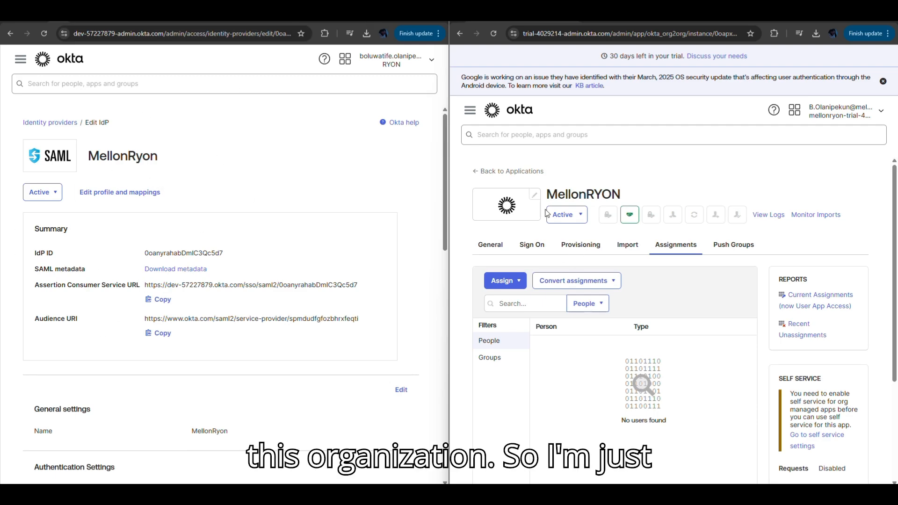
Open the People directory in the tenant that hosts the Org2Org application and start adding a person
{"action": "left_click", "coordinate": [470, 111]}
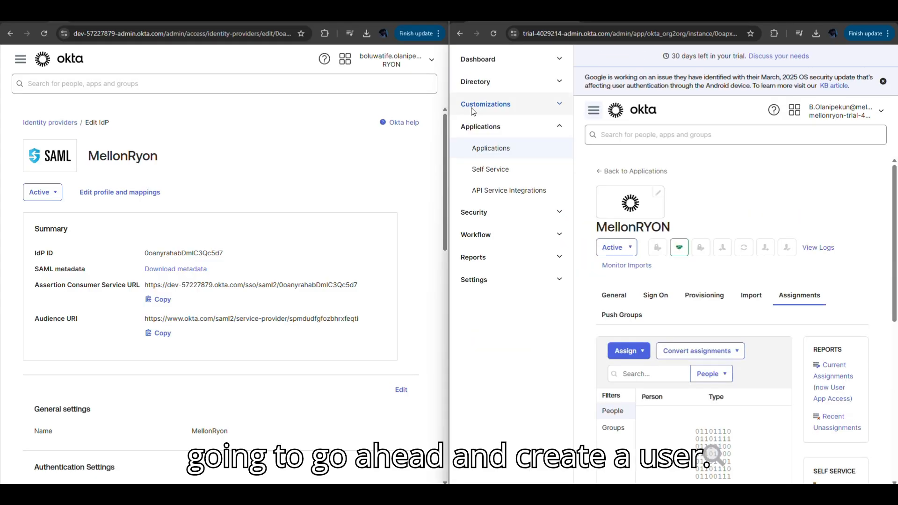
{"action": "left_click", "coordinate": [561, 83]}
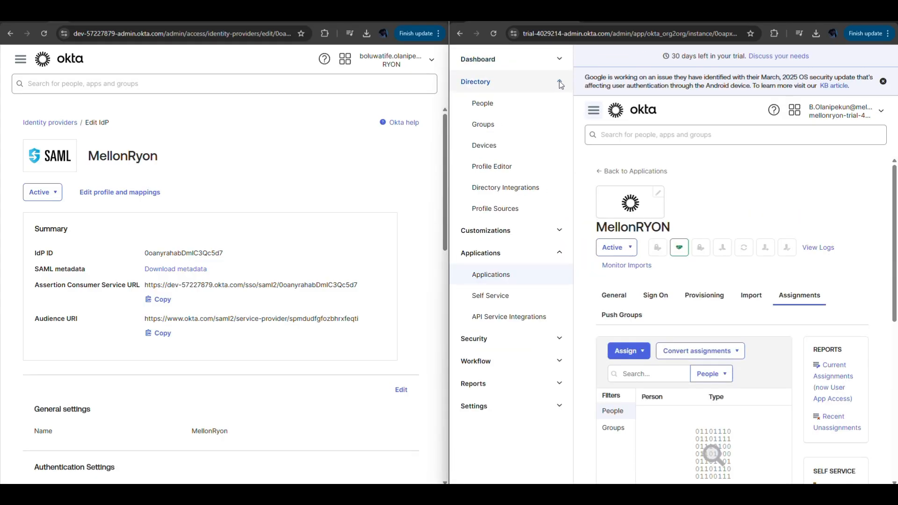
{"action": "left_click", "coordinate": [503, 111]}
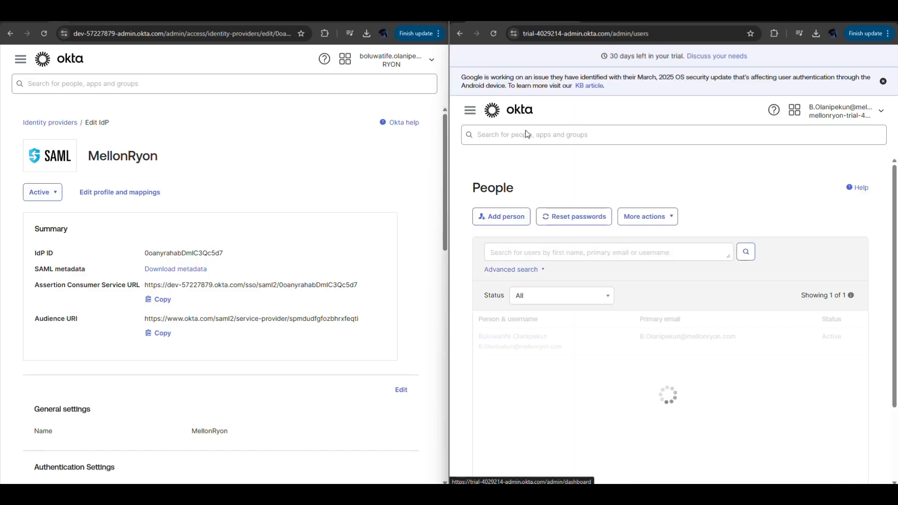
{"action": "left_click", "coordinate": [501, 216]}
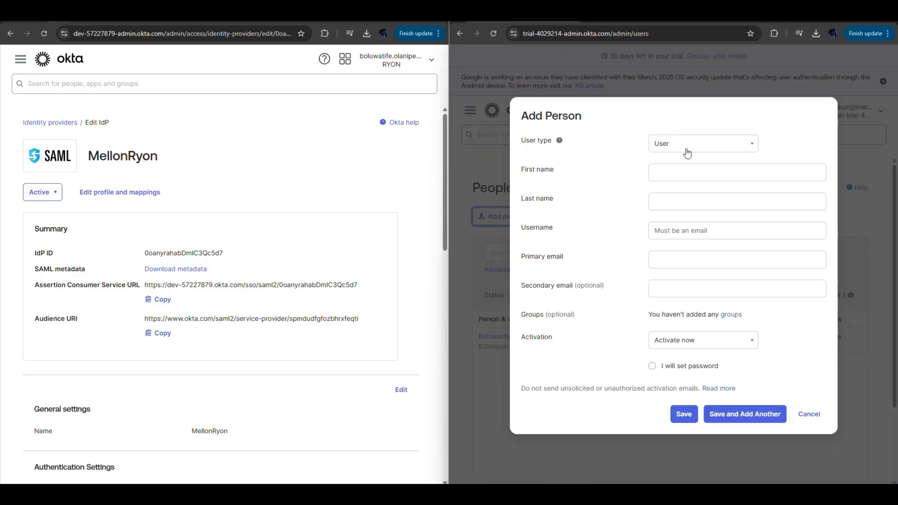
Fill in the person's name, username, email and password with user type User and Activate now, then save the person and the browser login
{"action": "left_click", "coordinate": [701, 146]}
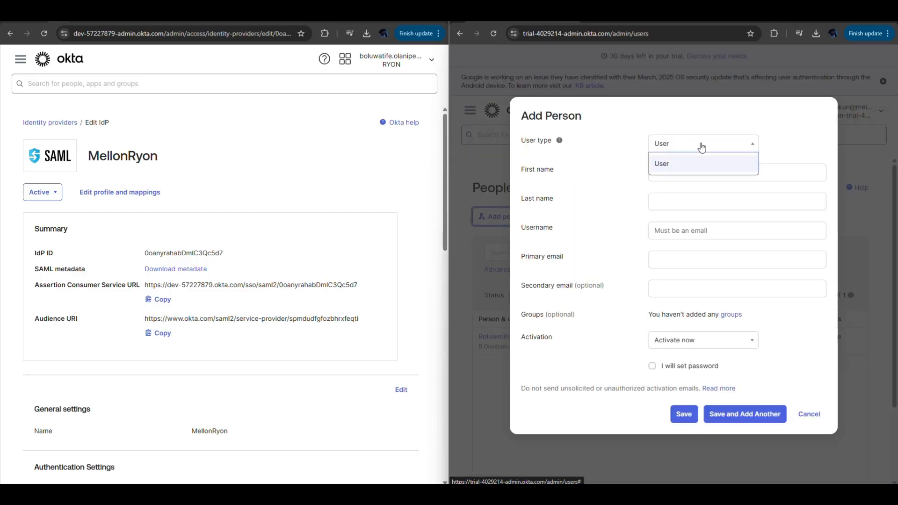
{"action": "left_click", "coordinate": [692, 166]}
{"action": "left_click", "coordinate": [690, 176]}
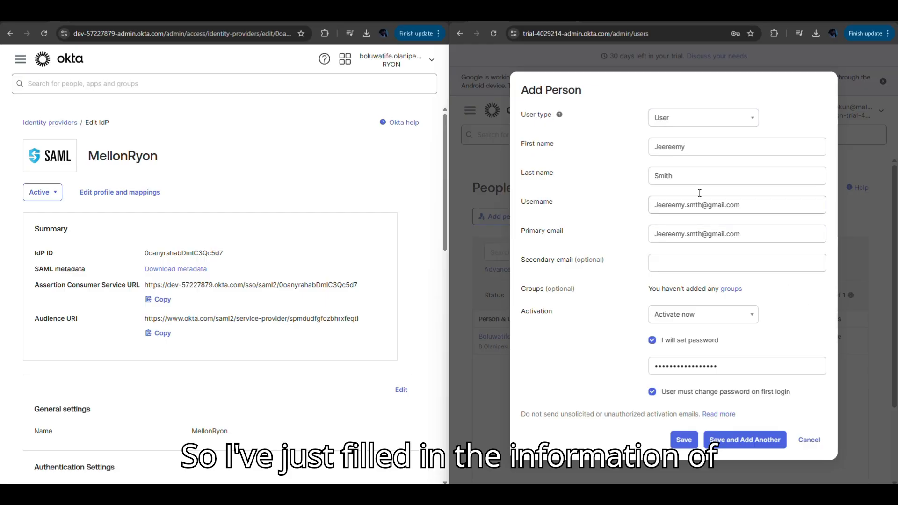
{"action": "left_click", "coordinate": [751, 315]}
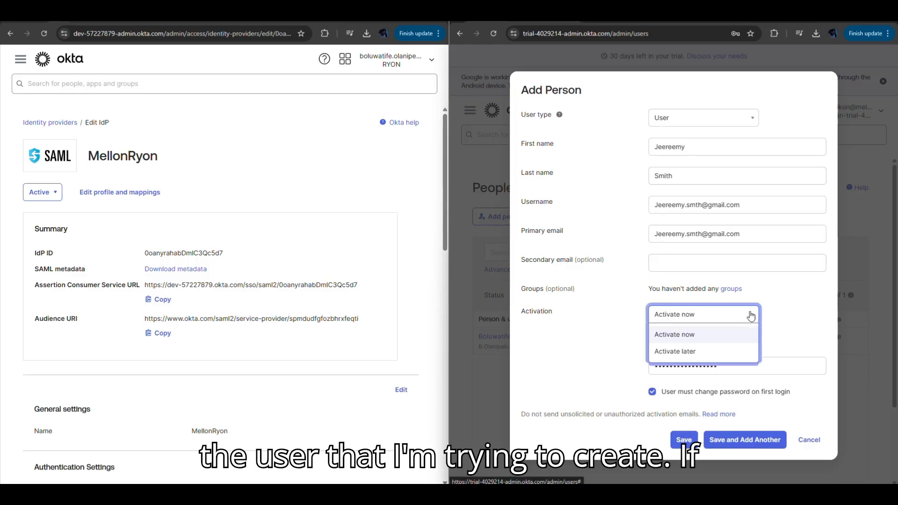
{"action": "left_click", "coordinate": [624, 344]}
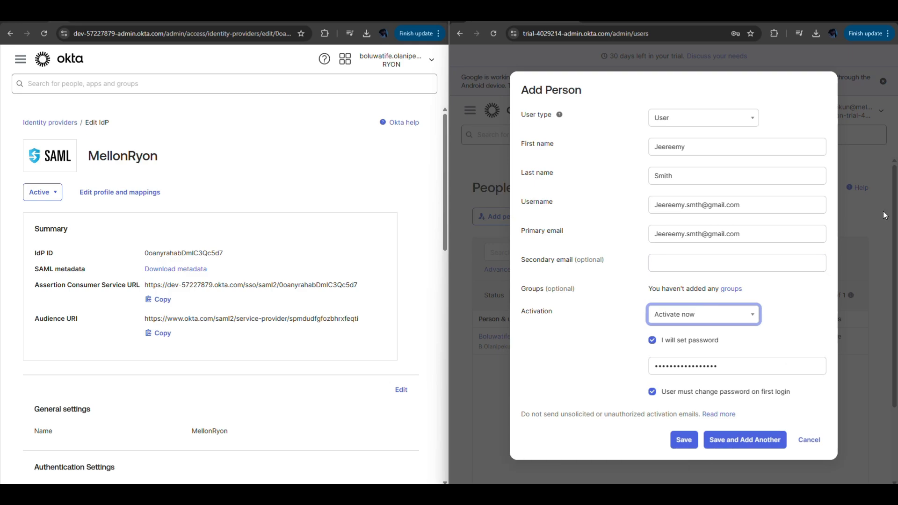
{"action": "left_click", "coordinate": [693, 441]}
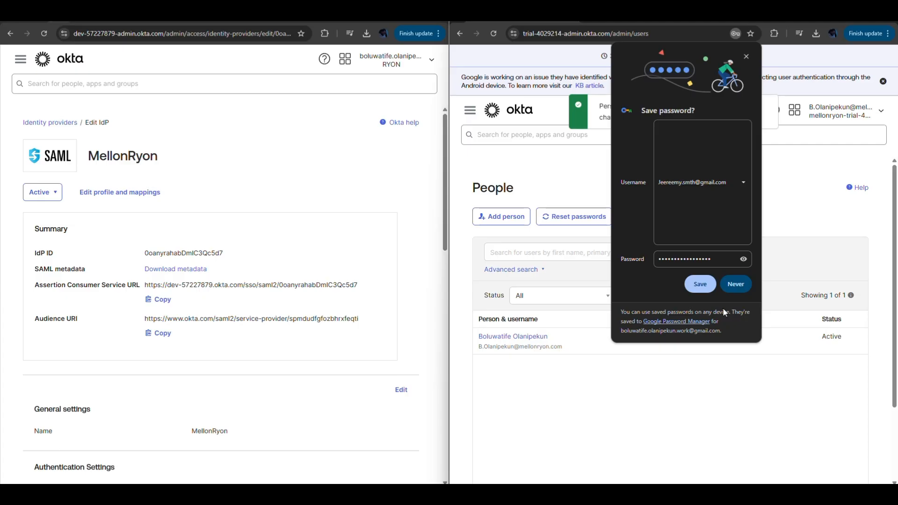
{"action": "left_click", "coordinate": [708, 287]}
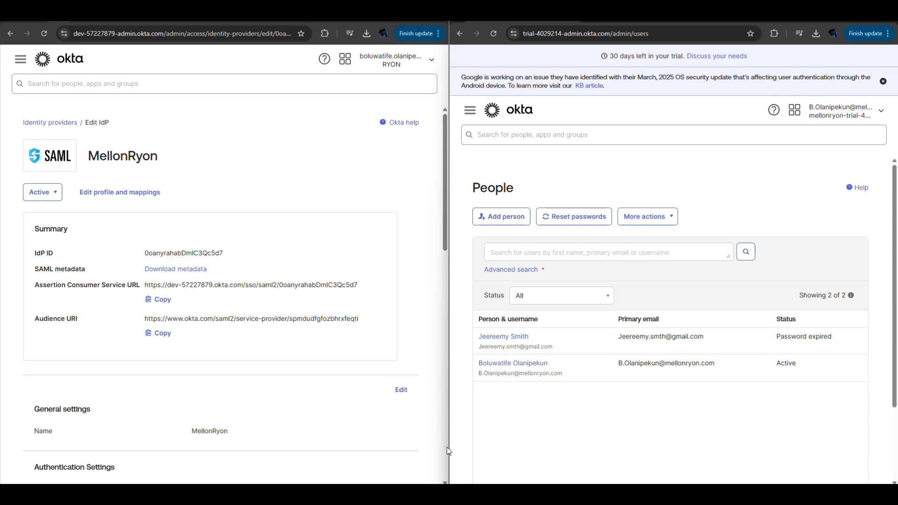
Open the newly added user's profile and examine the options for resending the password email without applying them
{"action": "left_click", "coordinate": [502, 341]}
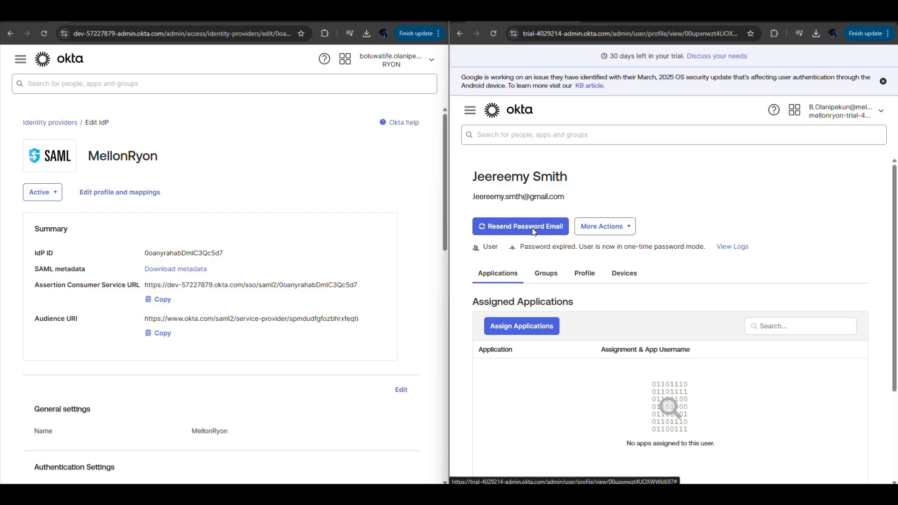
{"action": "left_click", "coordinate": [534, 229]}
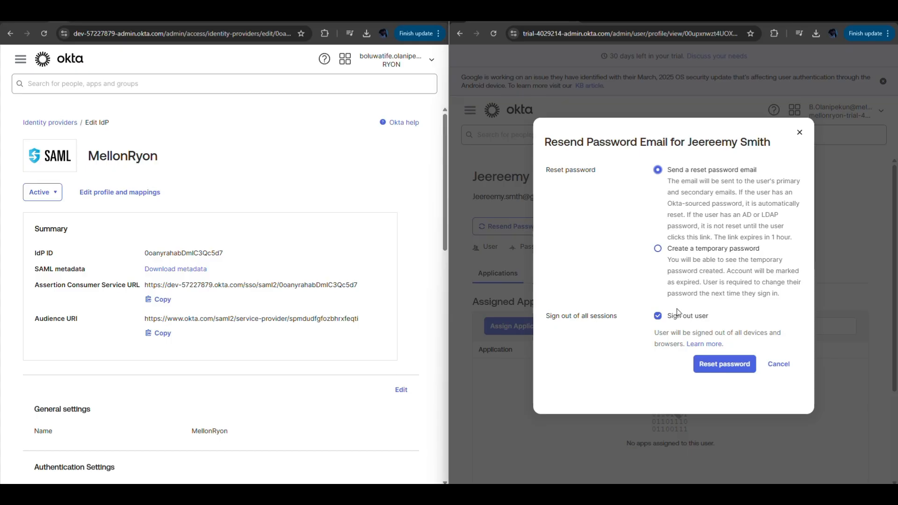
{"action": "left_click", "coordinate": [779, 365]}
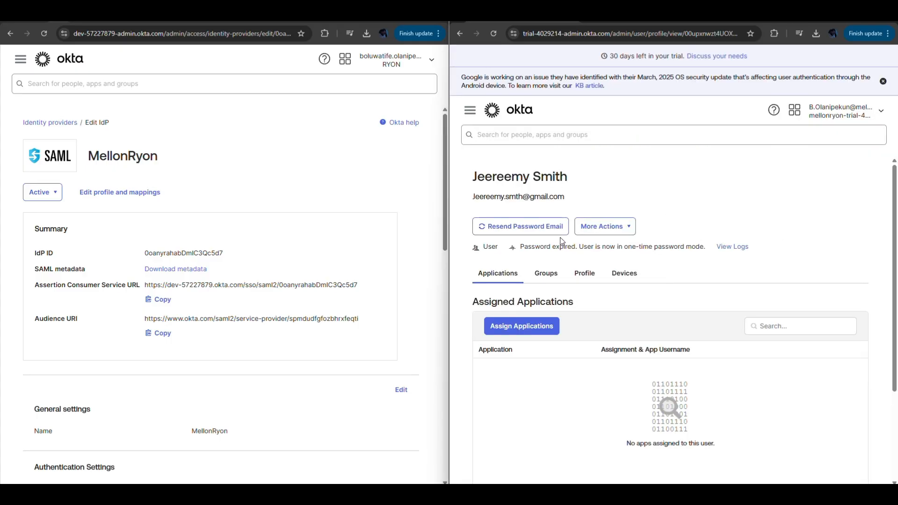
Assign the MellonRYON application to the newly added person with the proposed username, and finish the assignment
{"action": "left_click", "coordinate": [521, 328]}
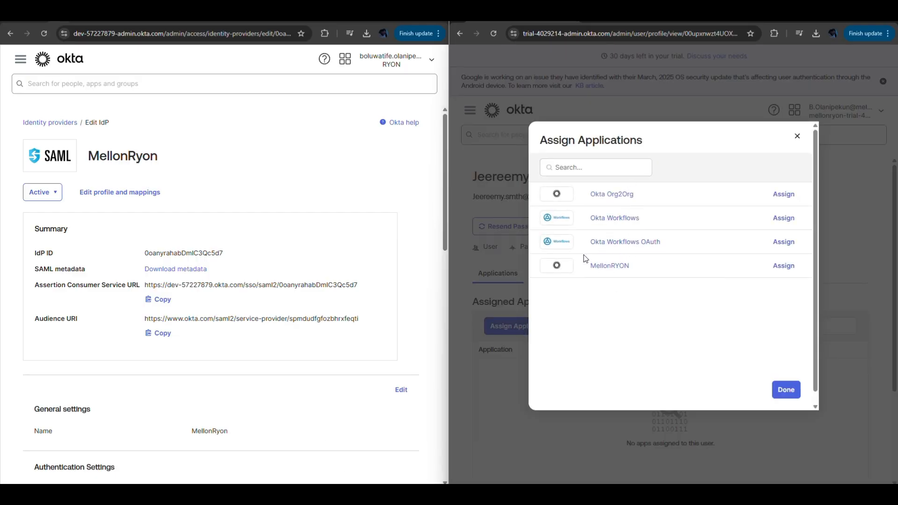
{"action": "left_click", "coordinate": [604, 267]}
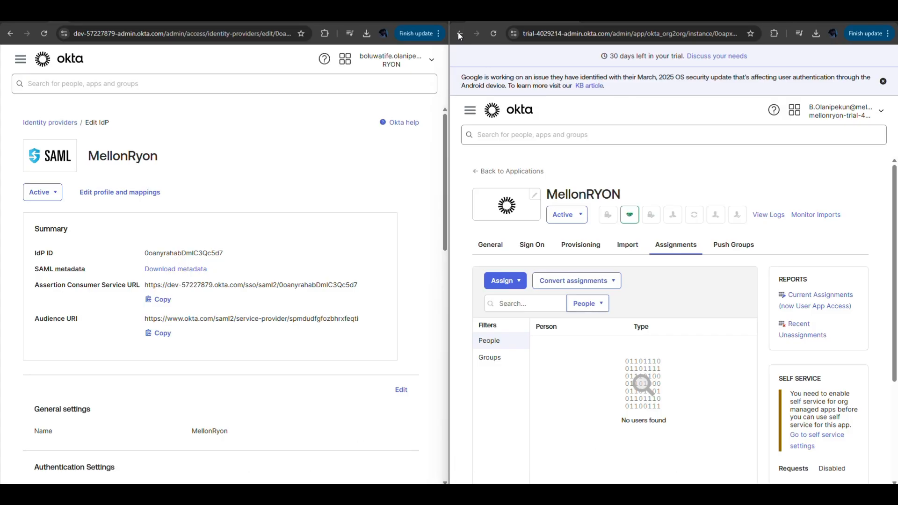
{"action": "left_click", "coordinate": [502, 281]}
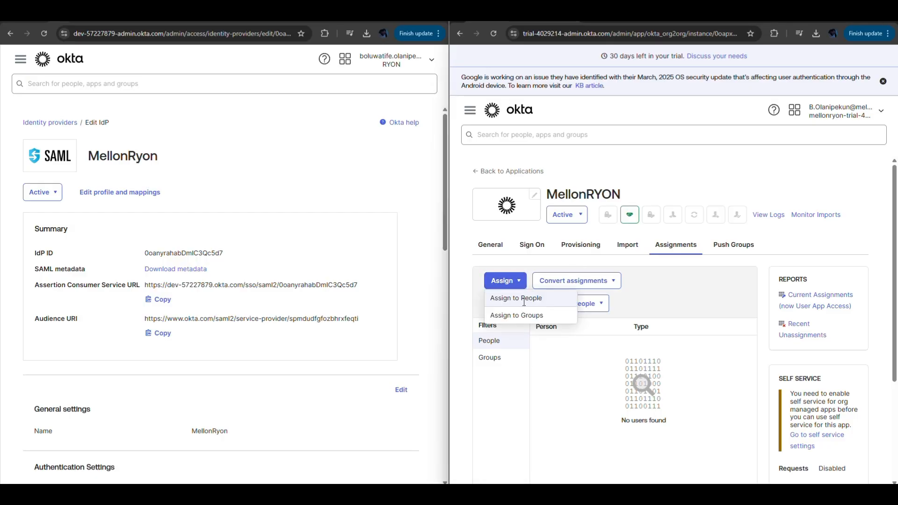
{"action": "left_click", "coordinate": [524, 300]}
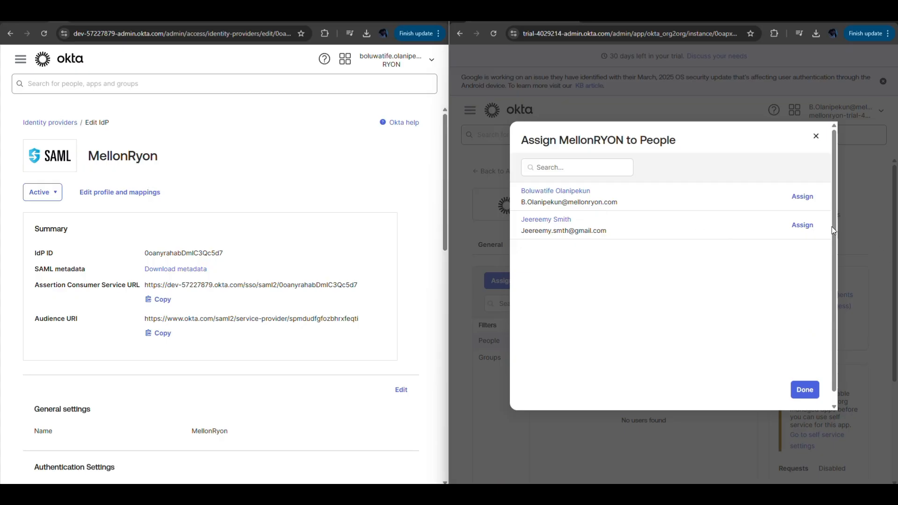
{"action": "left_click", "coordinate": [803, 225]}
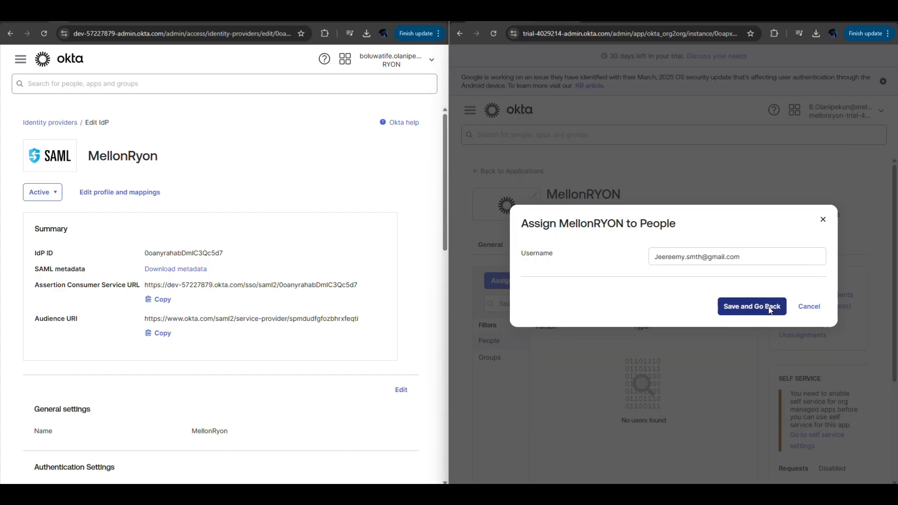
{"action": "left_click", "coordinate": [752, 306]}
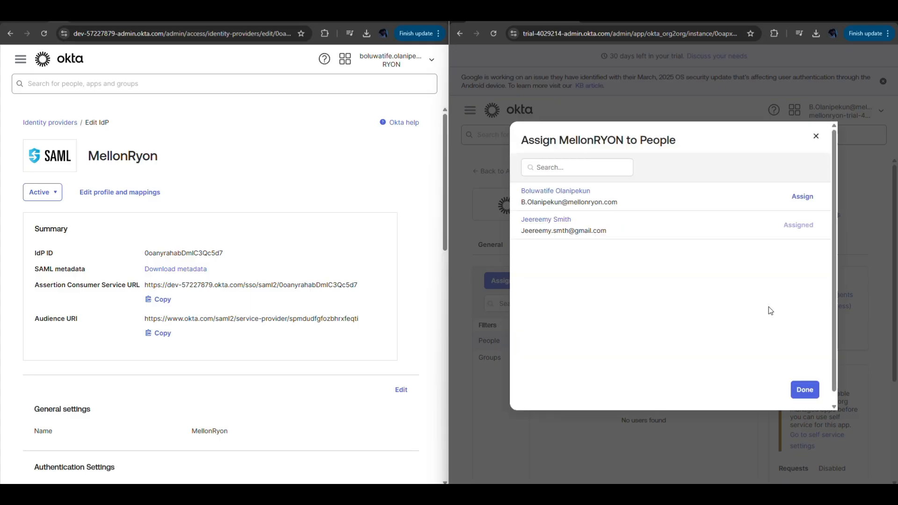
{"action": "left_click", "coordinate": [804, 389]}
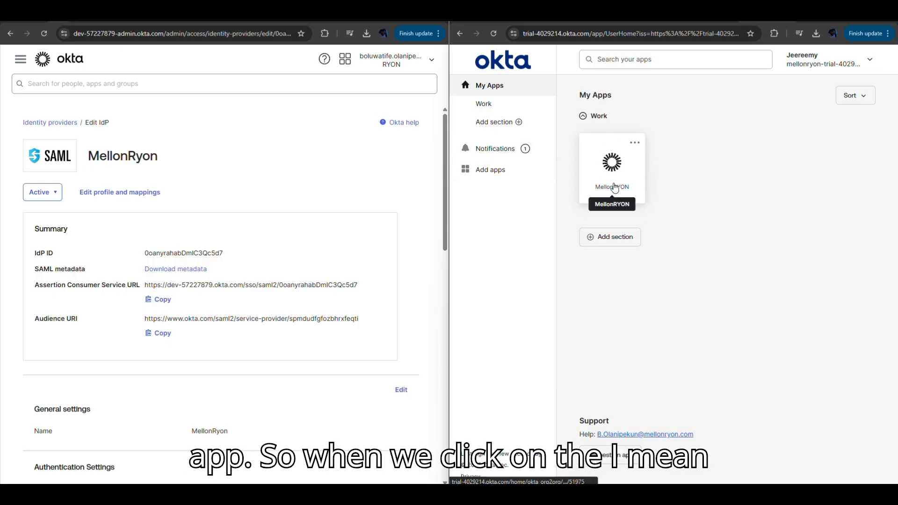
Launch MellonRYON from the new user's dashboard, keep the dev tenant admin session alive, and replace the prefilled username with the user's email
{"action": "left_click", "coordinate": [615, 188]}
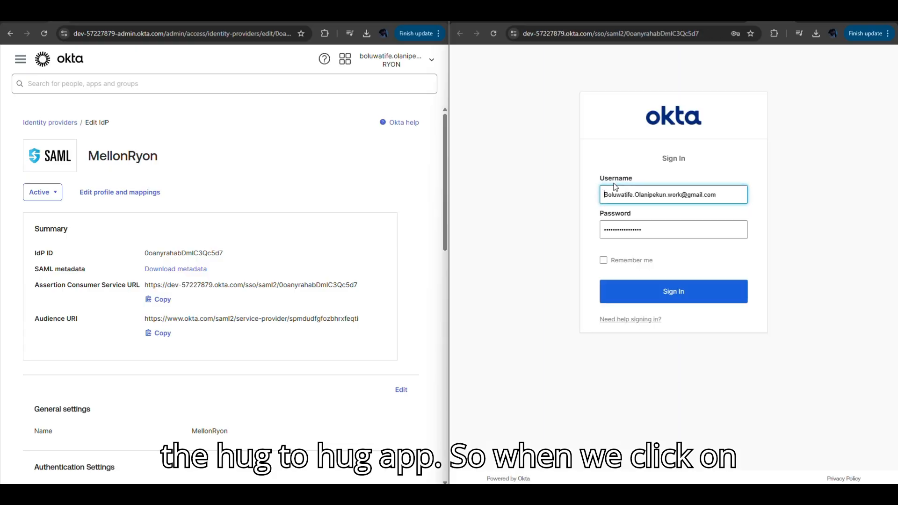
{"action": "left_click", "coordinate": [722, 196]}
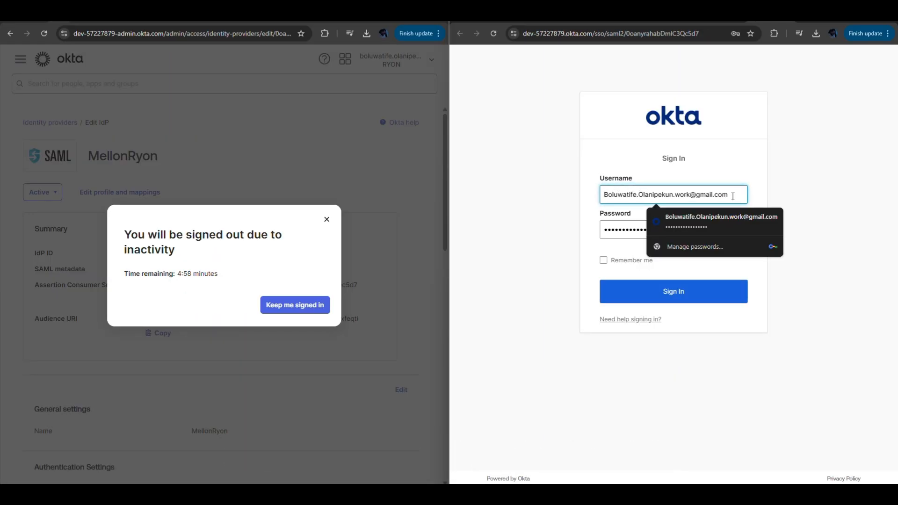
{"action": "left_click", "coordinate": [296, 305]}
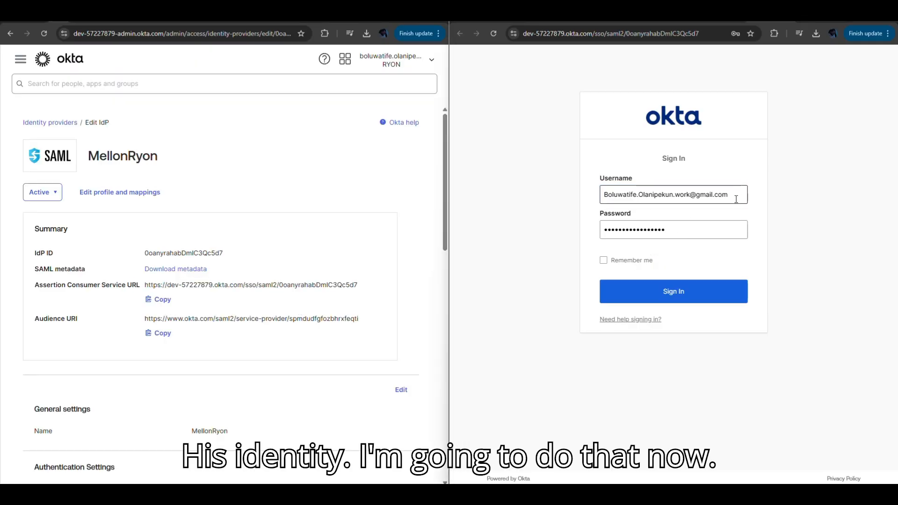
{"action": "left_click_drag", "start_coordinate": [737, 200], "coordinate": [562, 189]}
{"action": "key", "text": "BackSpace"}
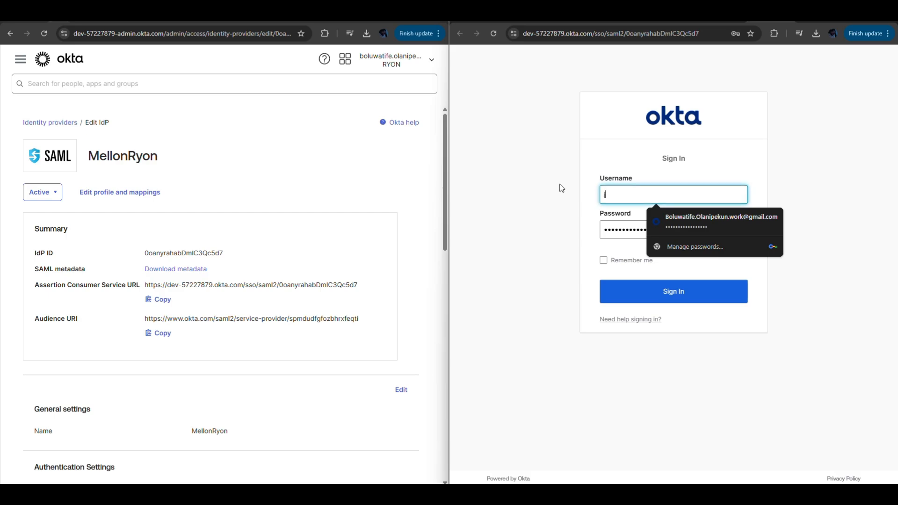
{"action": "type", "text": "jeeree"}
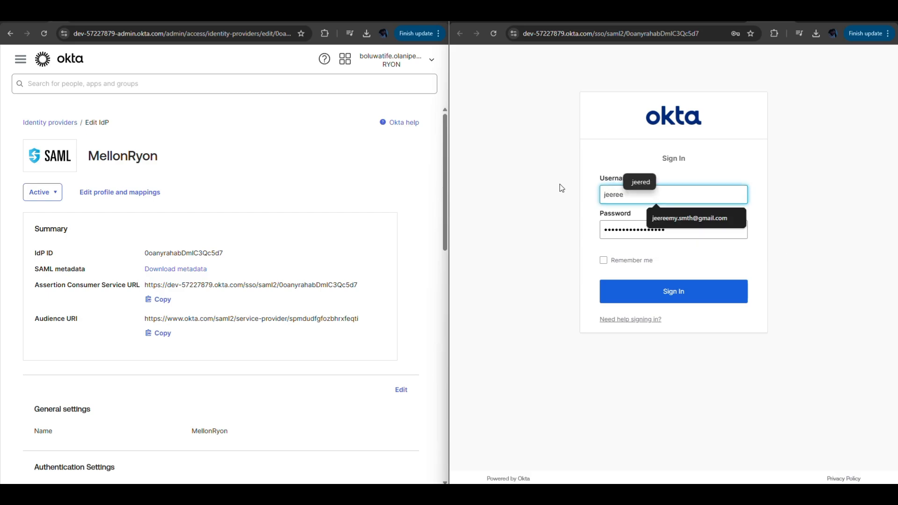
{"action": "left_click", "coordinate": [690, 223]}
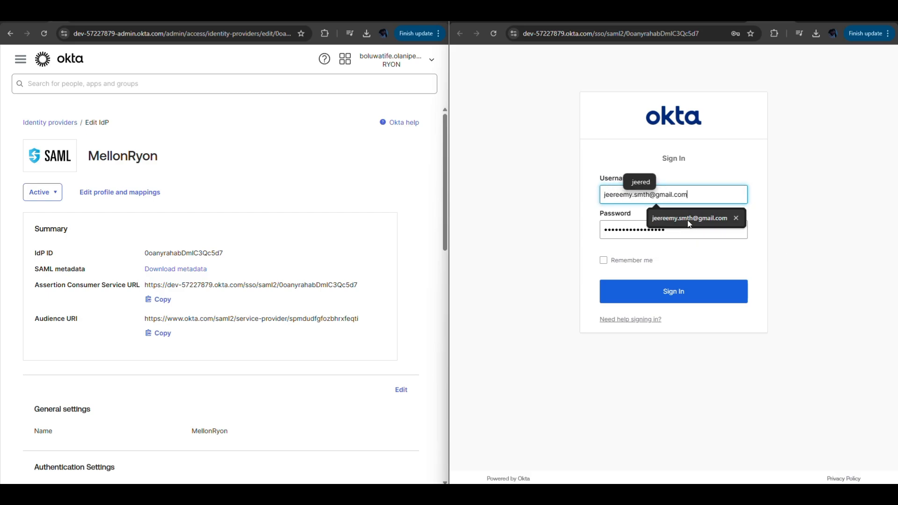
Replace the prefilled password with the new user's account password, enable Remember me, and try to sign in to the dev tenant
{"action": "left_click", "coordinate": [688, 224]}
{"action": "key", "text": "BackSpace"}
{"action": "key", "text": "BackSpace"}
{"action": "key", "text": "BackSpace"}
{"action": "key", "text": "BackSpace"}
{"action": "key", "text": "BackSpace"}
{"action": "key", "text": "BackSpace"}
{"action": "key", "text": "BackSpace"}
{"action": "key", "text": "BackSpace"}
{"action": "key", "text": "BackSpace"}
{"action": "key", "text": "BackSpace"}
{"action": "key", "text": "BackSpace"}
{"action": "key", "text": "BackSpace"}
{"action": "key", "text": "BackSpace"}
{"action": "key", "text": "BackSpace"}
{"action": "key", "text": "BackSpace"}
{"action": "key", "text": "BackSpace"}
{"action": "key", "text": "BackSpace"}
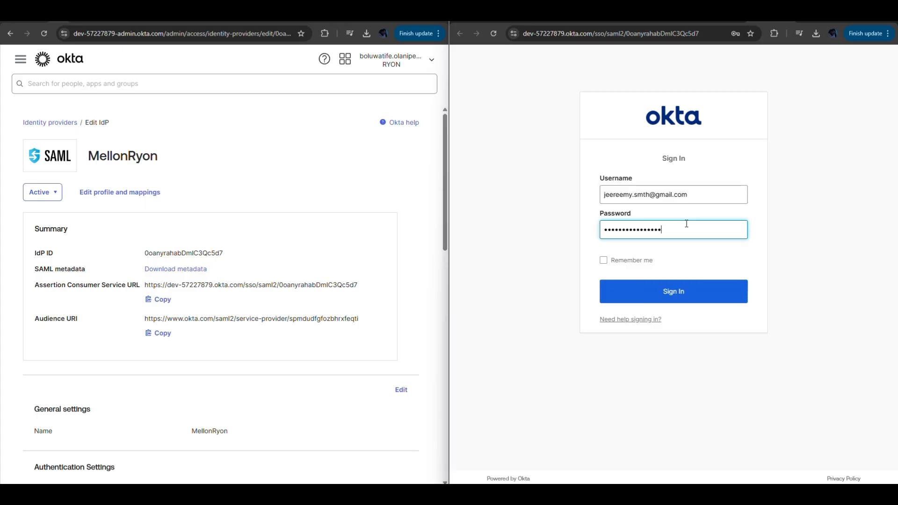
{"action": "type", "text": "•"}
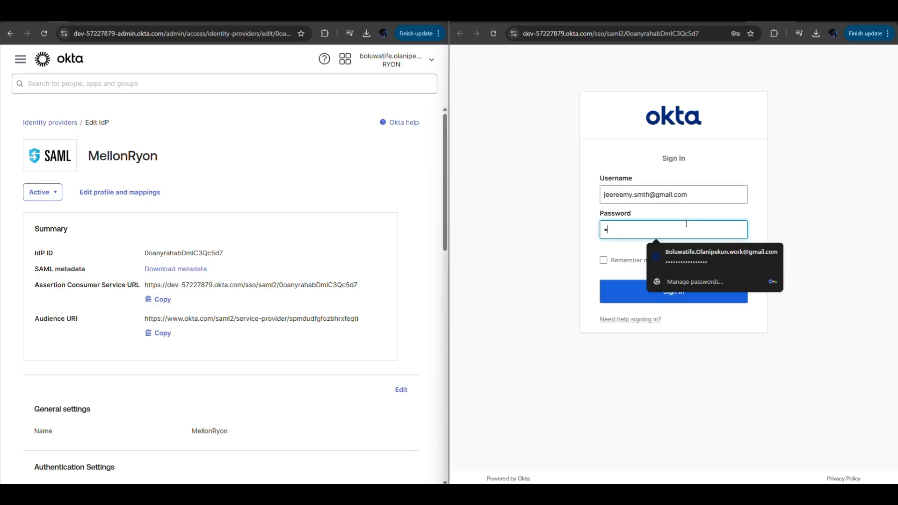
{"action": "type", "text": "••"}
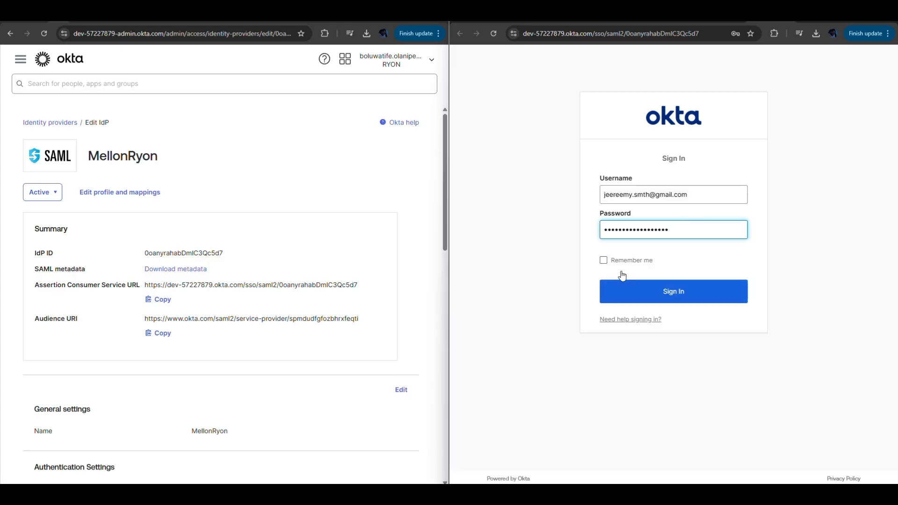
{"action": "left_click", "coordinate": [605, 267]}
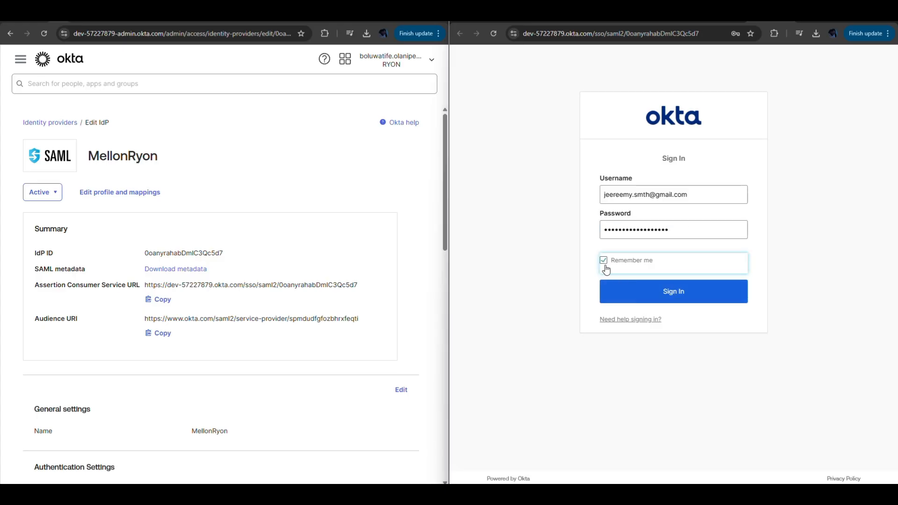
{"action": "left_click", "coordinate": [647, 294]}
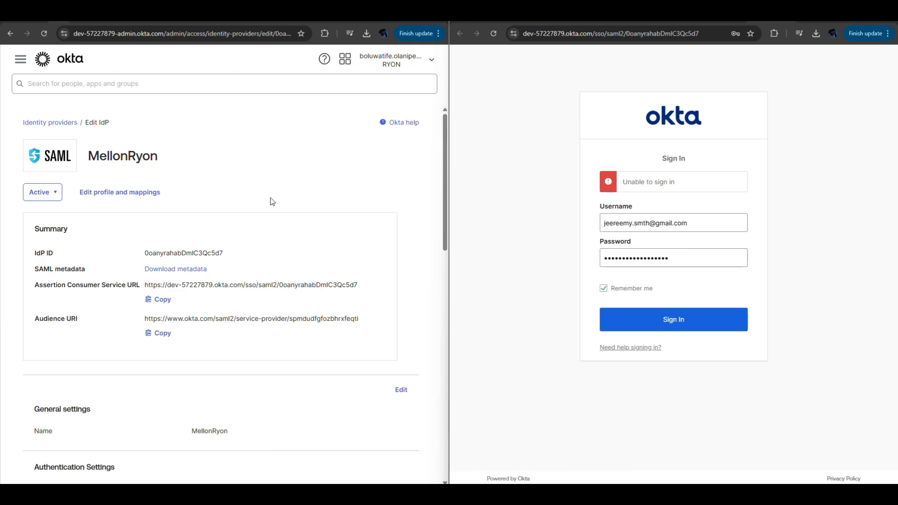
Edit the MellonRyon identity provider to use Create new user (JIT) if no match is found, and update the provider
{"action": "left_click_drag", "start_coordinate": [443, 238], "coordinate": [430, 332]}
{"action": "scroll", "coordinate": [420, 338], "scroll_direction": "down", "scroll_amount": 1}
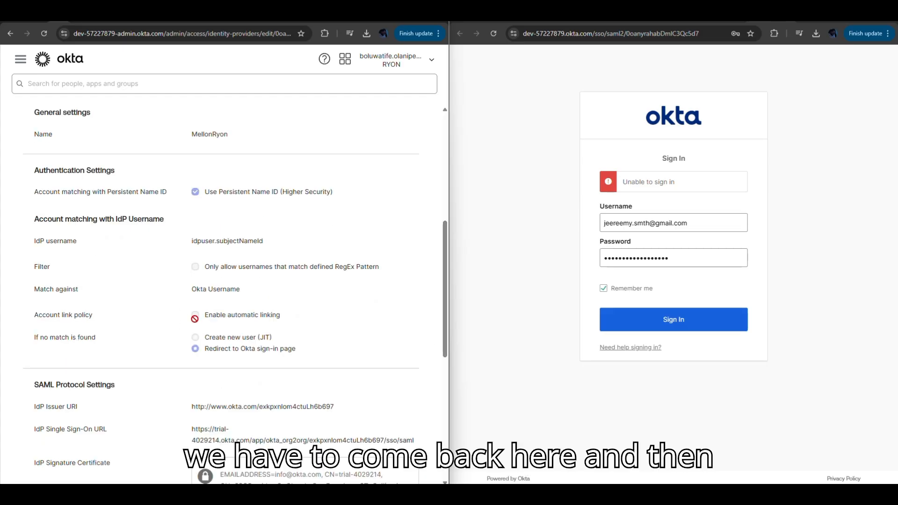
{"action": "left_click_drag", "start_coordinate": [443, 305], "coordinate": [452, 252]}
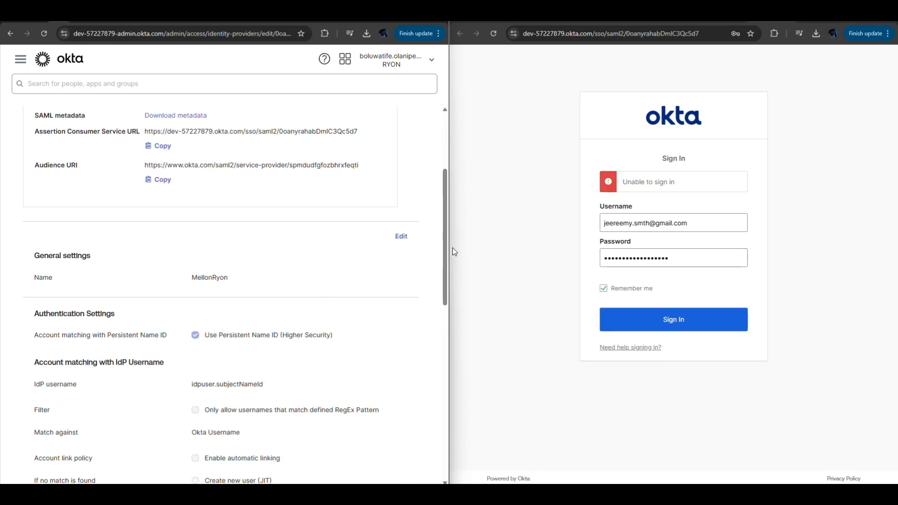
{"action": "left_click", "coordinate": [401, 236]}
{"action": "left_click_drag", "start_coordinate": [437, 245], "coordinate": [443, 370]}
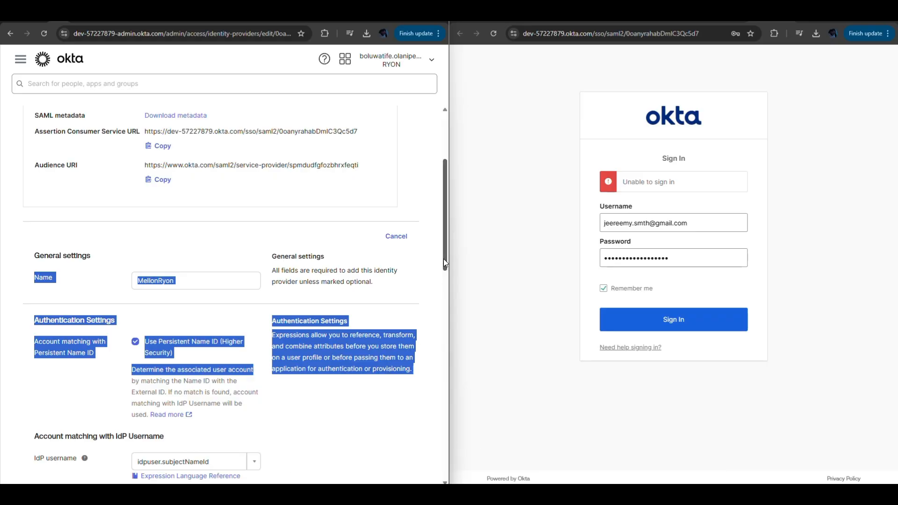
{"action": "left_click_drag", "start_coordinate": [444, 265], "coordinate": [446, 335]}
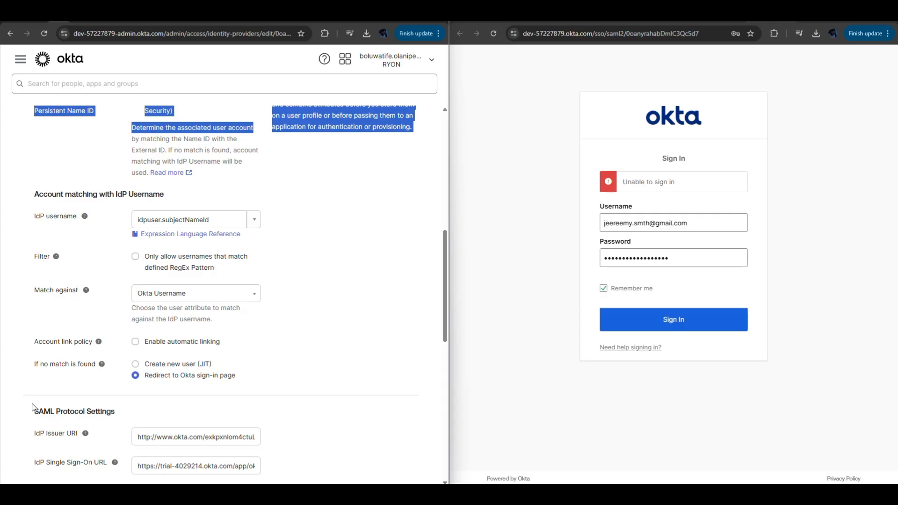
{"action": "left_click", "coordinate": [135, 365]}
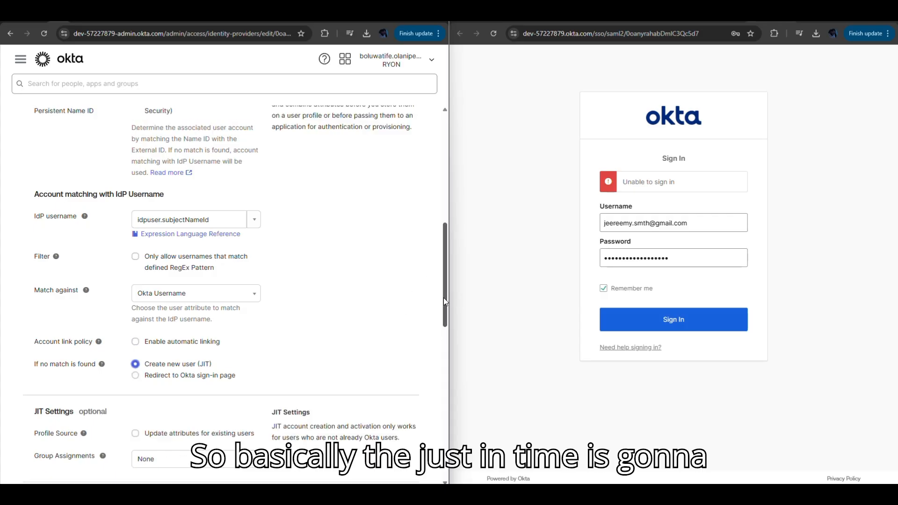
{"action": "left_click_drag", "start_coordinate": [444, 297], "coordinate": [444, 356]}
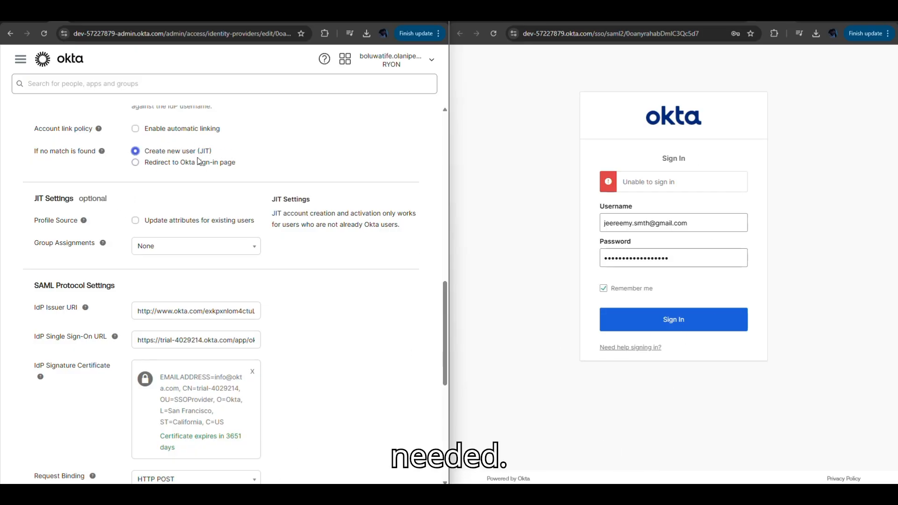
{"action": "left_click_drag", "start_coordinate": [442, 344], "coordinate": [440, 428]}
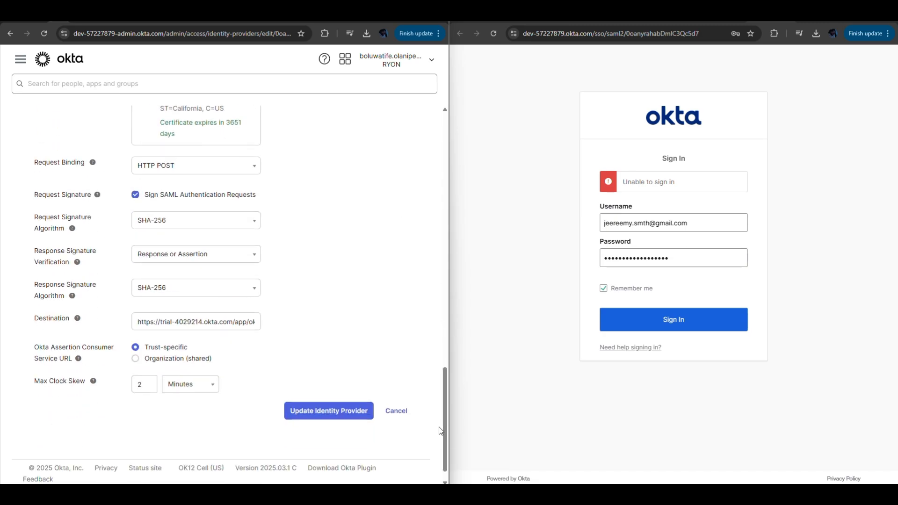
{"action": "left_click", "coordinate": [317, 412]}
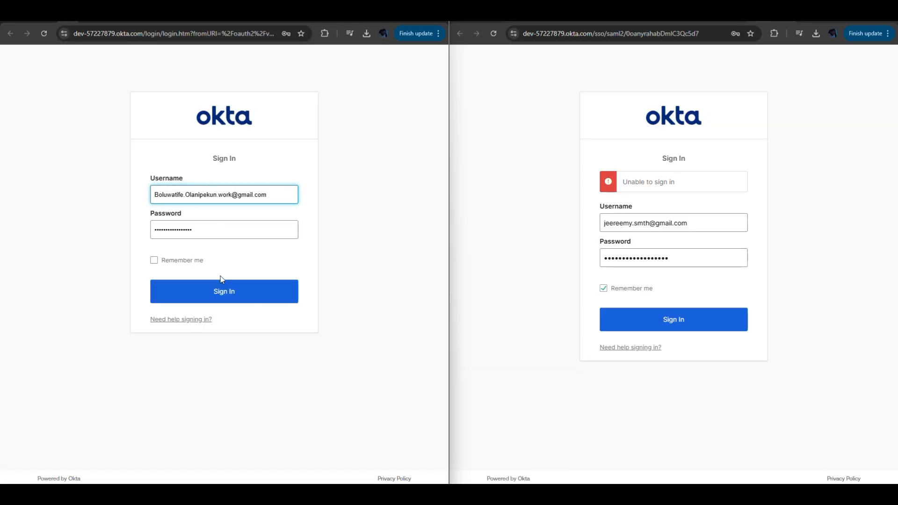
Sign back in to the dev tenant's admin console with the saved credentials and enter the Okta Verify passcode
{"action": "left_click", "coordinate": [238, 292]}
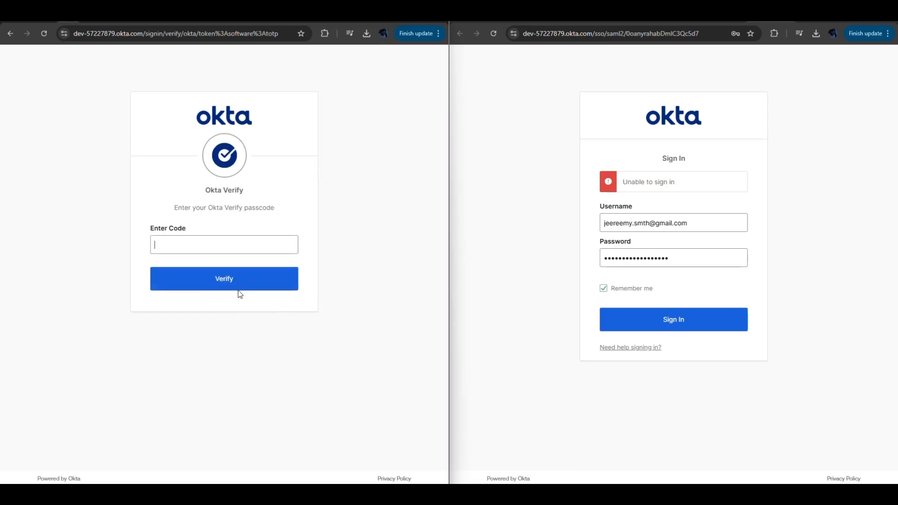
{"action": "left_click", "coordinate": [225, 251]}
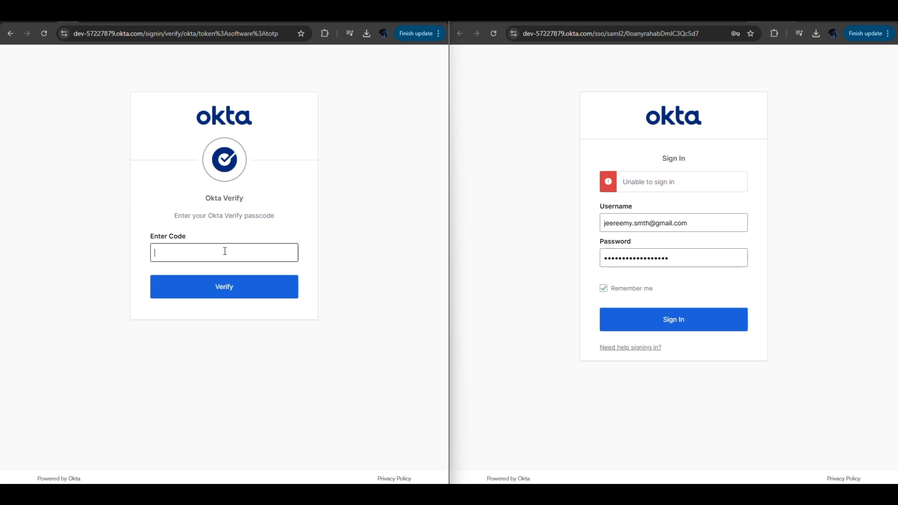
{"action": "left_click", "coordinate": [227, 248]}
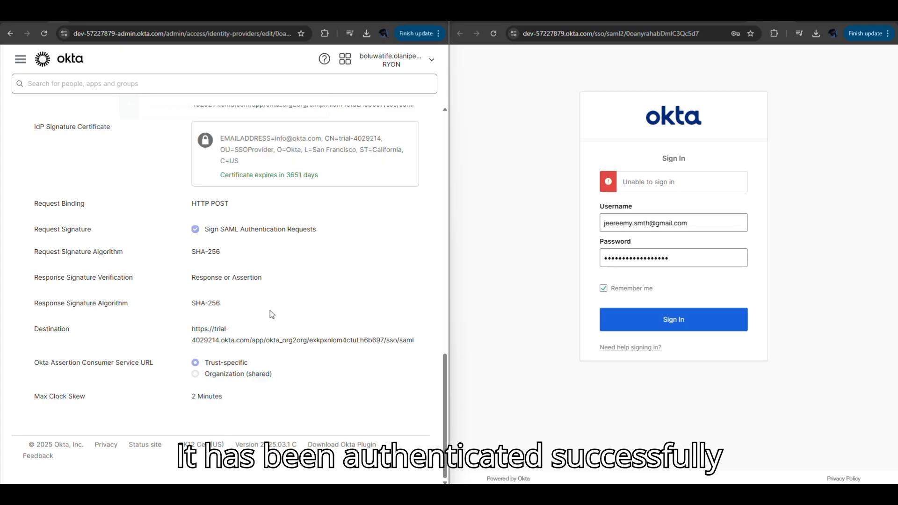
Relaunch MellonRYON from the new user's dashboard, compare the earlier sign-in page, and check which account is signed in to the dev tenant
{"action": "left_click_drag", "start_coordinate": [445, 426], "coordinate": [495, 235]}
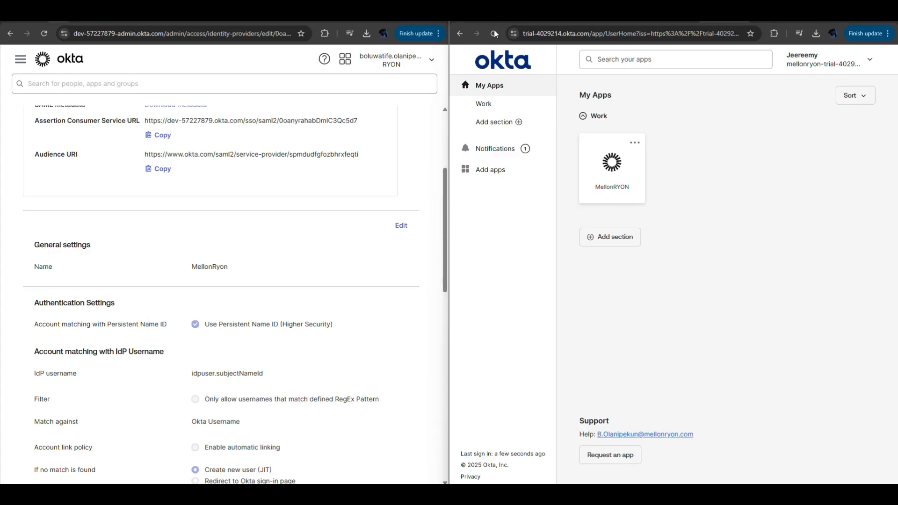
{"action": "left_click", "coordinate": [612, 174]}
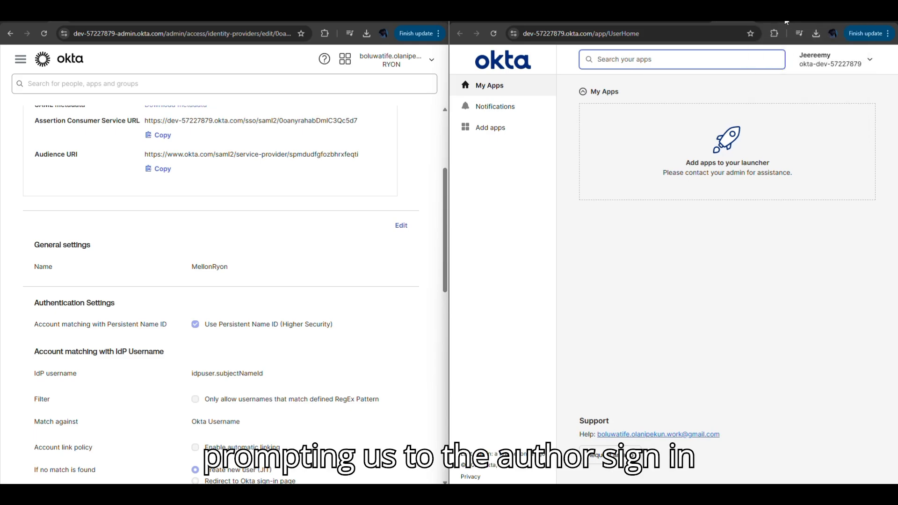
{"action": "left_click", "coordinate": [782, 22]}
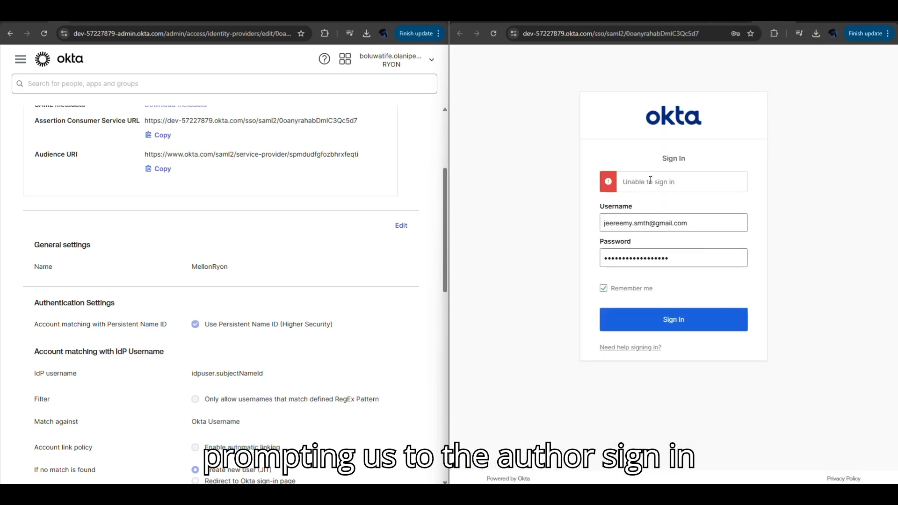
{"action": "left_click", "coordinate": [714, 19]}
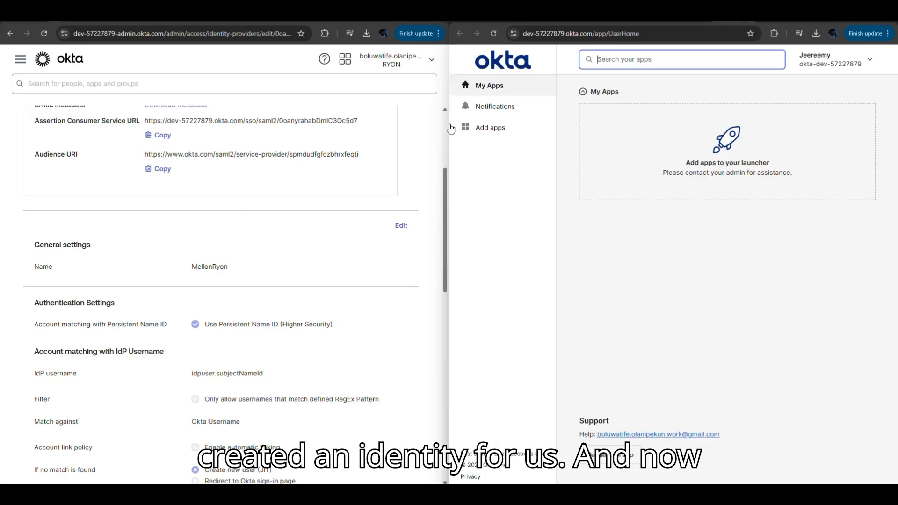
{"action": "left_click", "coordinate": [873, 61]}
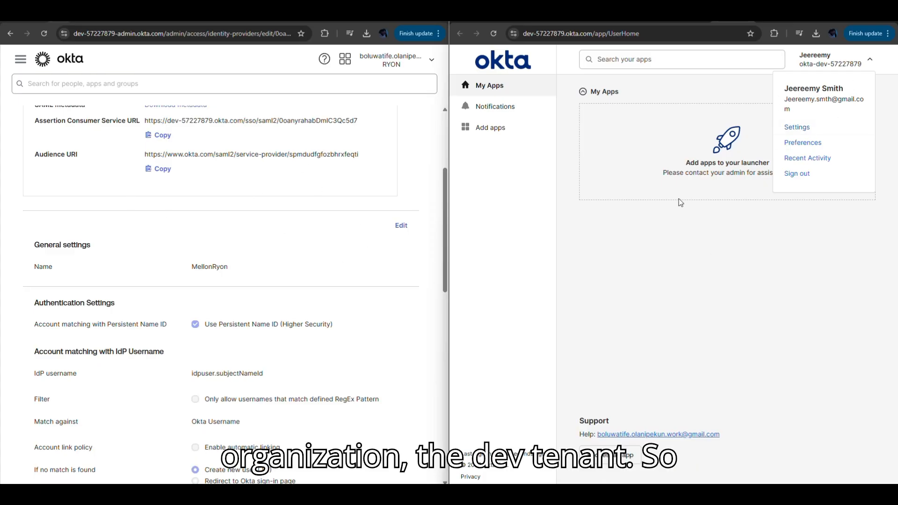
{"action": "left_click", "coordinate": [814, 226]}
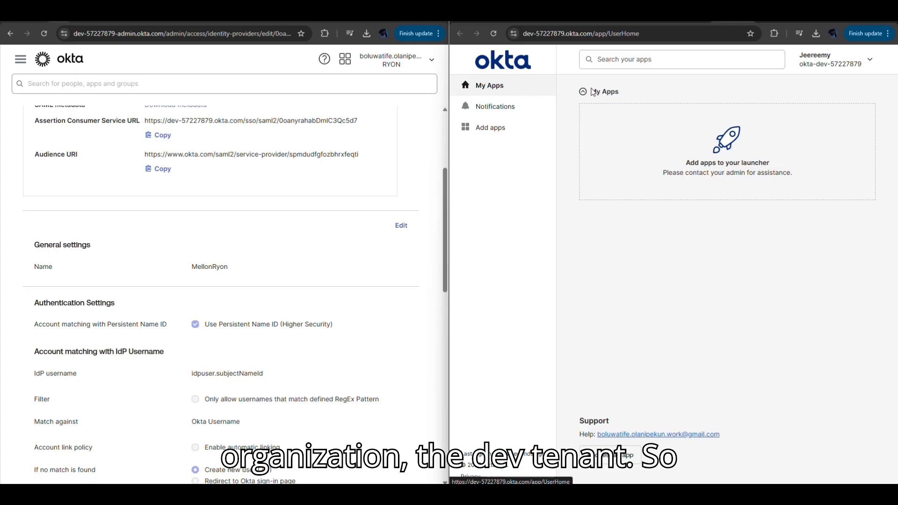
Check the new user's My Apps section and the app catalog on the dev tenant's end-user dashboard
{"action": "left_click", "coordinate": [585, 92]}
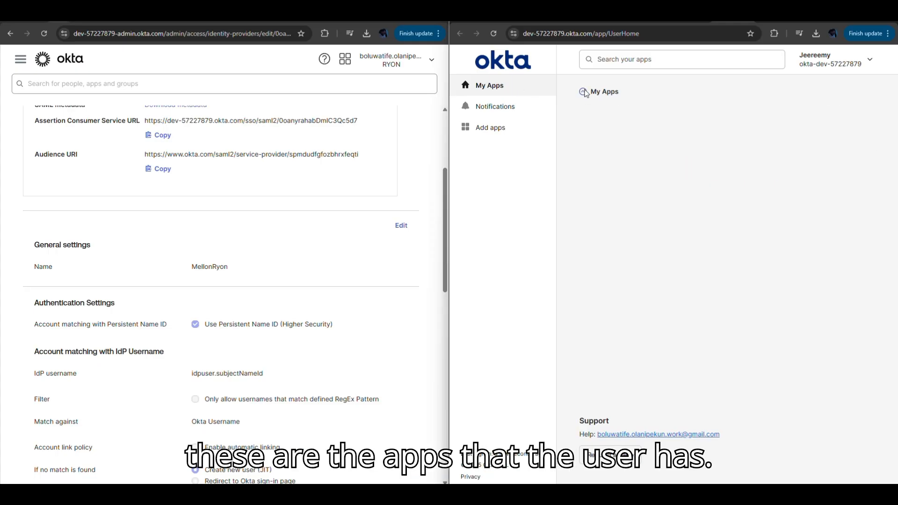
{"action": "left_click", "coordinate": [584, 92]}
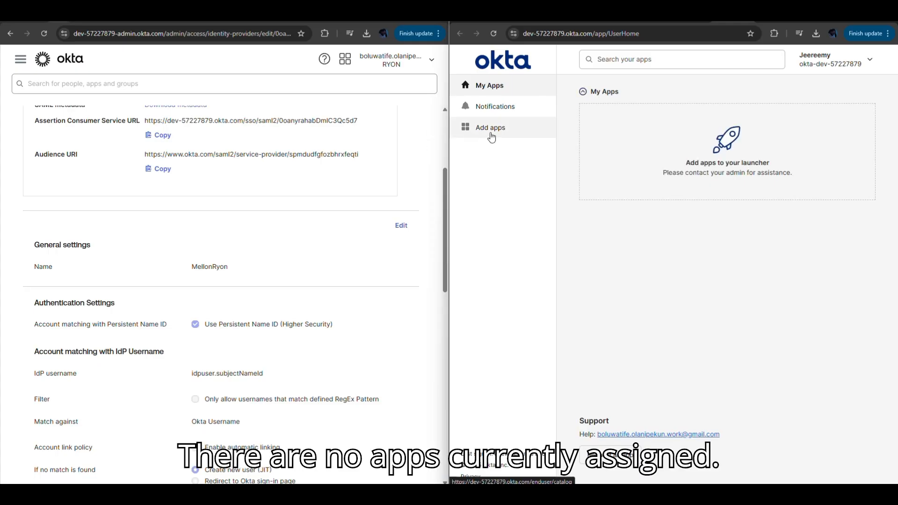
{"action": "left_click", "coordinate": [491, 137]}
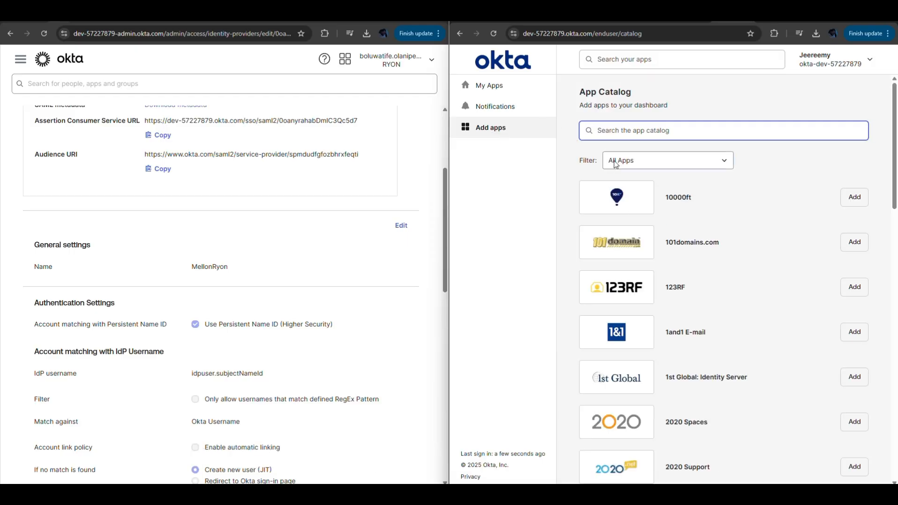
{"action": "left_click", "coordinate": [490, 85]}
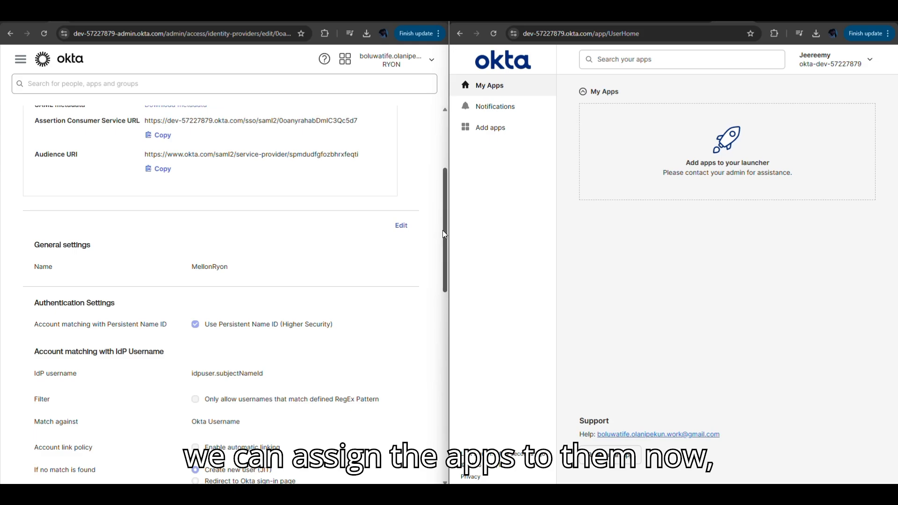
Open the just-in-time-created user's profile from the dev tenant's People directory and assign Zendesk with the prefilled user details
{"action": "scroll", "coordinate": [444, 229], "scroll_direction": "up", "scroll_amount": 3}
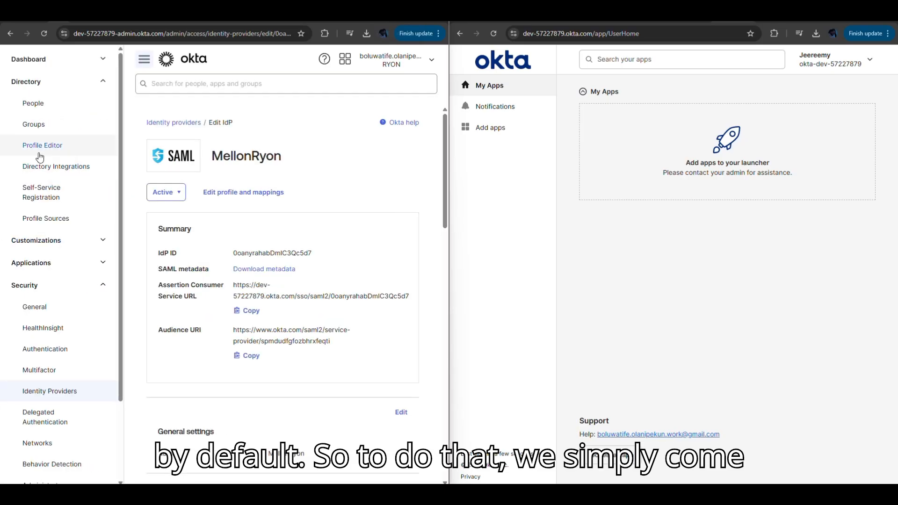
{"action": "left_click", "coordinate": [43, 109]}
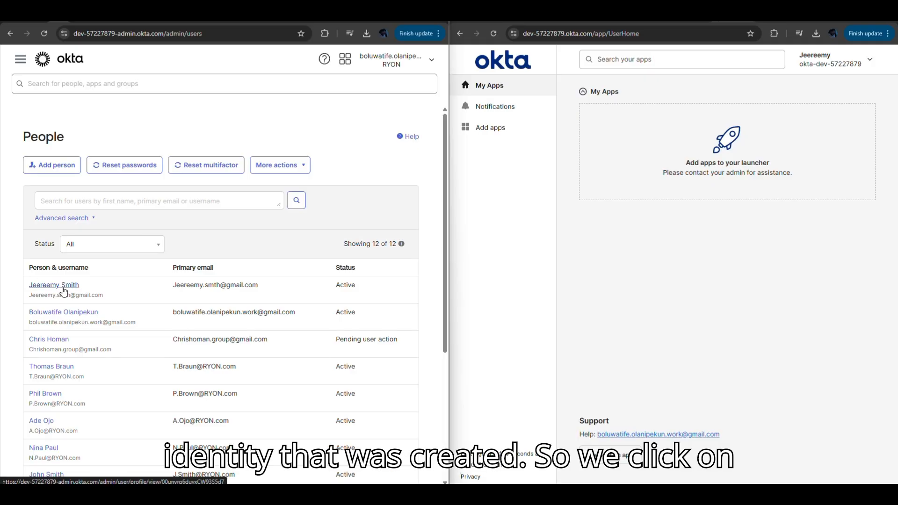
{"action": "left_click", "coordinate": [65, 291]}
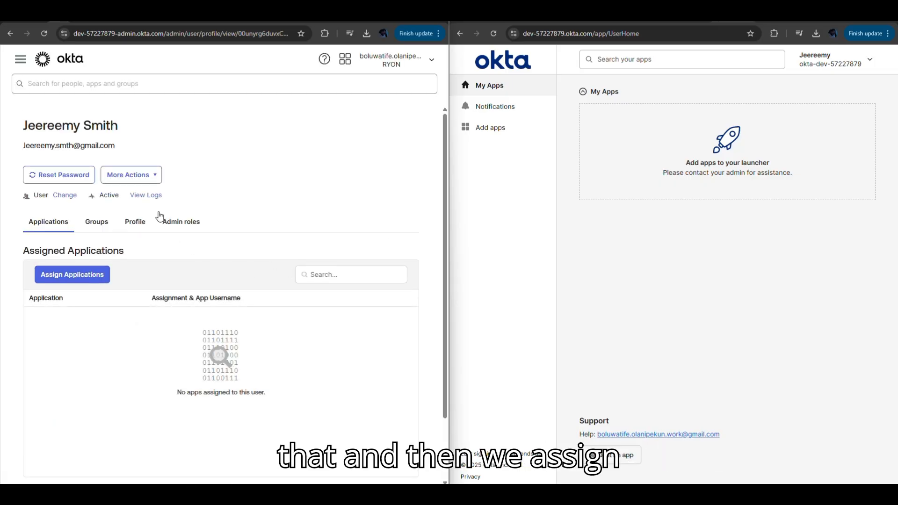
{"action": "left_click", "coordinate": [80, 278]}
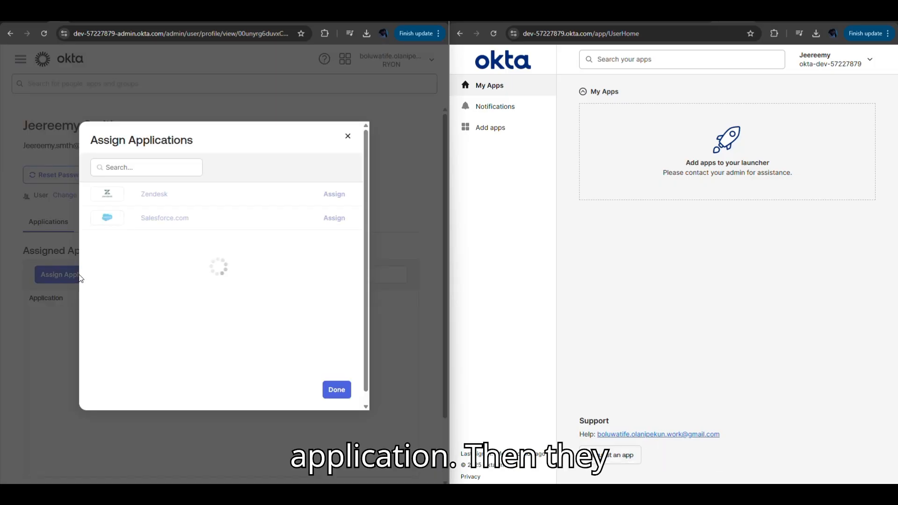
{"action": "left_click", "coordinate": [339, 199]}
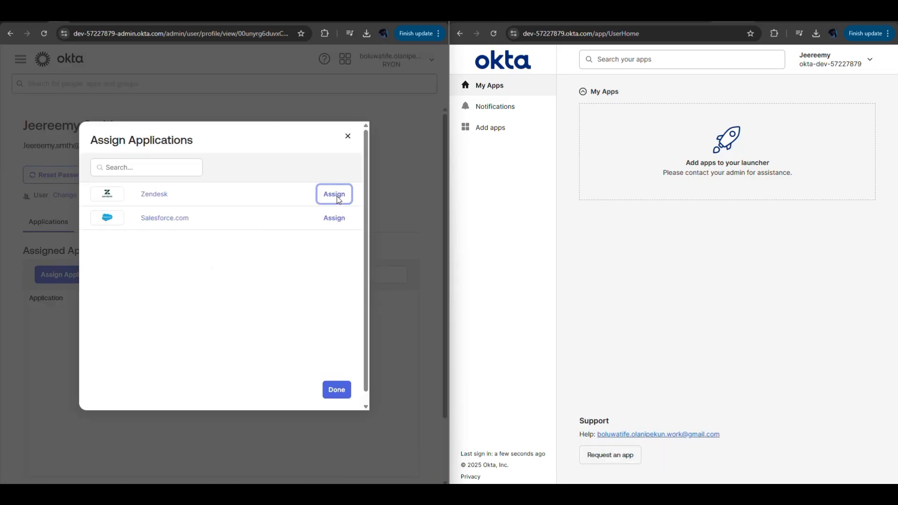
{"action": "left_click", "coordinate": [334, 219]}
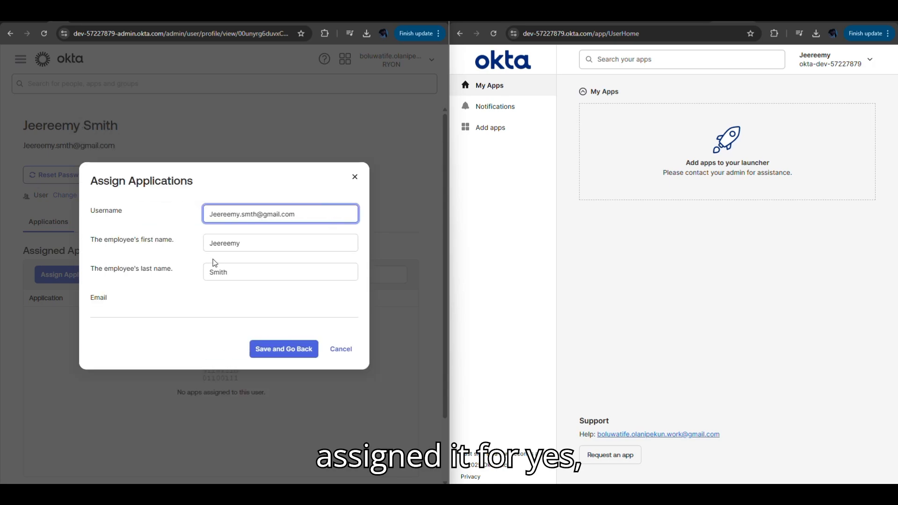
{"action": "left_click", "coordinate": [300, 354]}
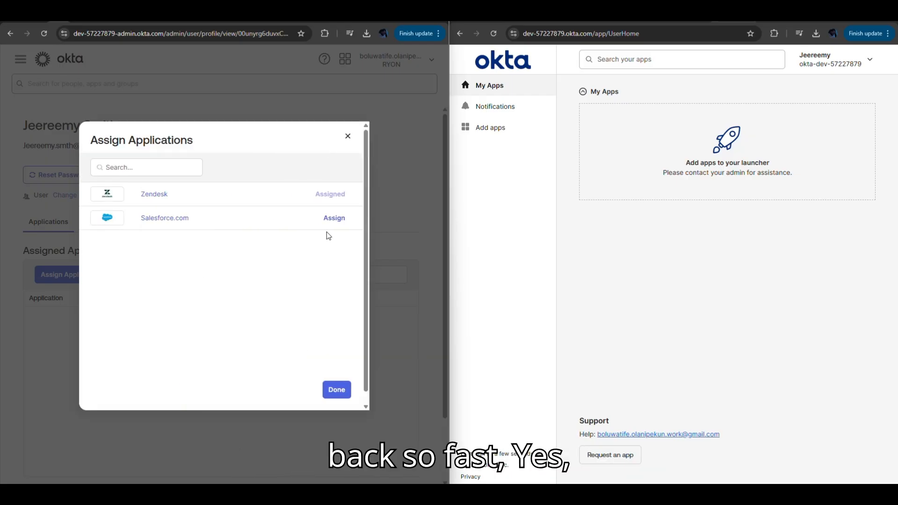
Assign Salesforce.com to the same user, finish the application assignment, and reload the user's dashboard
{"action": "left_click", "coordinate": [344, 224]}
{"action": "left_click", "coordinate": [290, 308]}
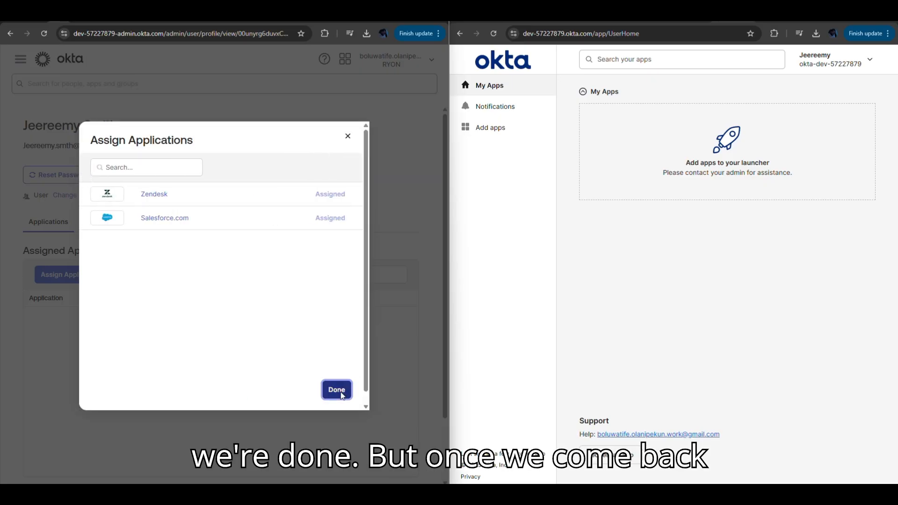
{"action": "left_click", "coordinate": [337, 390]}
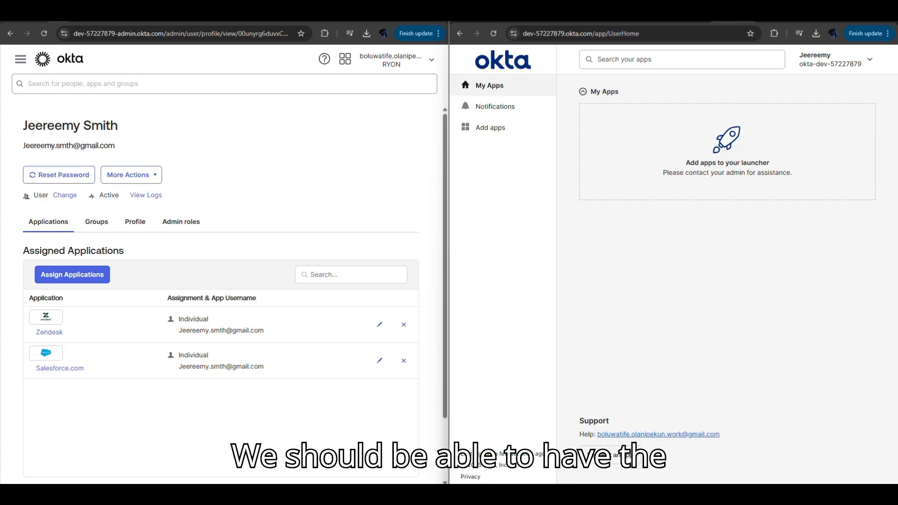
{"action": "right_click", "coordinate": [728, 17]}
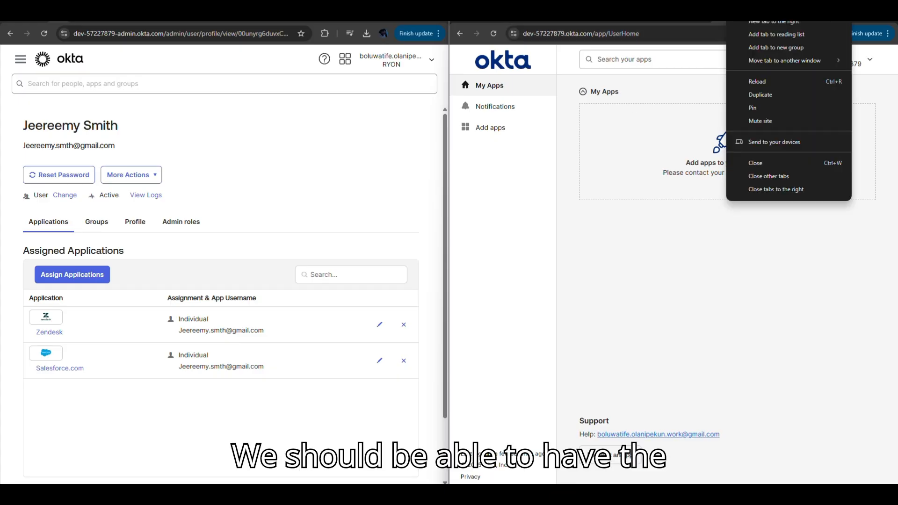
{"action": "left_click", "coordinate": [768, 83]}
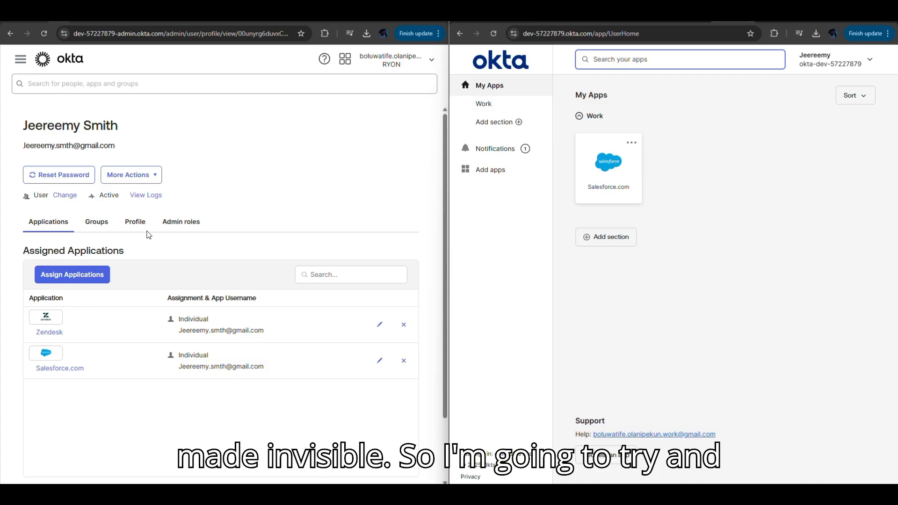
Open the Zendesk application's general settings from the applications list and review its application visibility options
{"action": "left_click", "coordinate": [20, 58]}
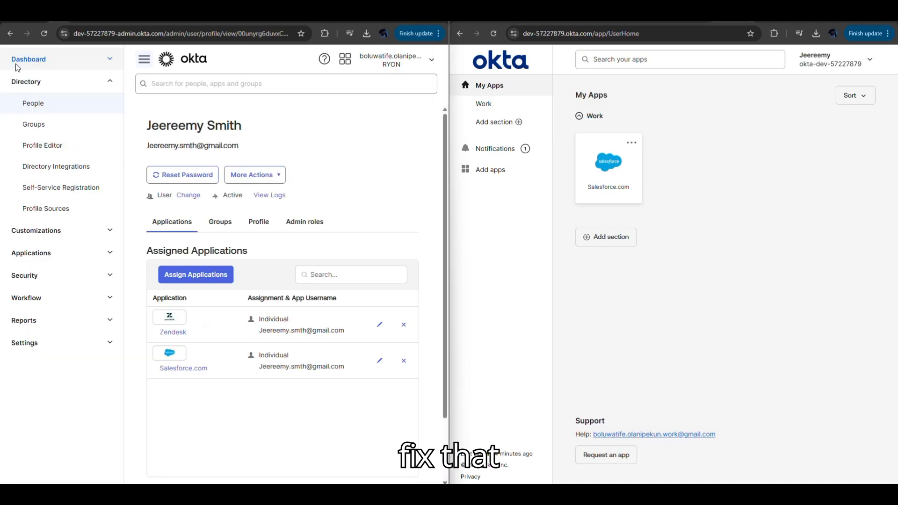
{"action": "left_click", "coordinate": [46, 259]}
{"action": "left_click", "coordinate": [44, 274]}
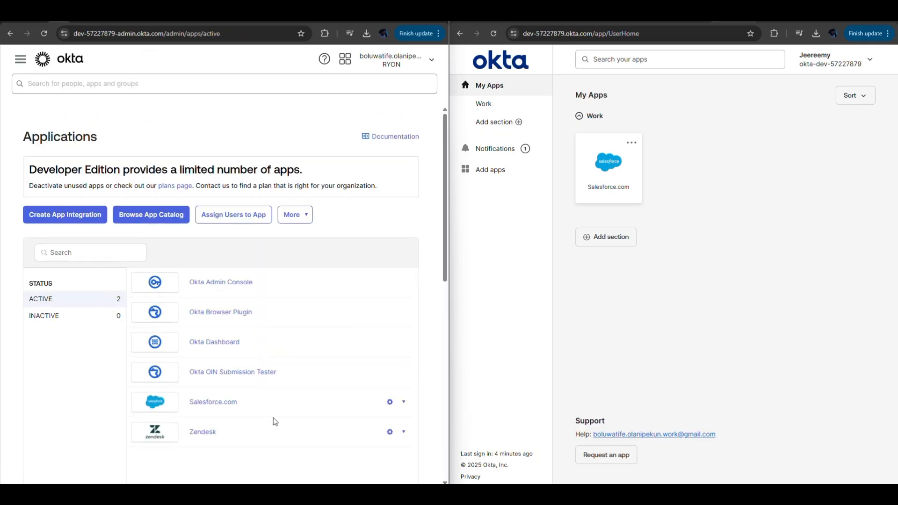
{"action": "left_click", "coordinate": [391, 433]}
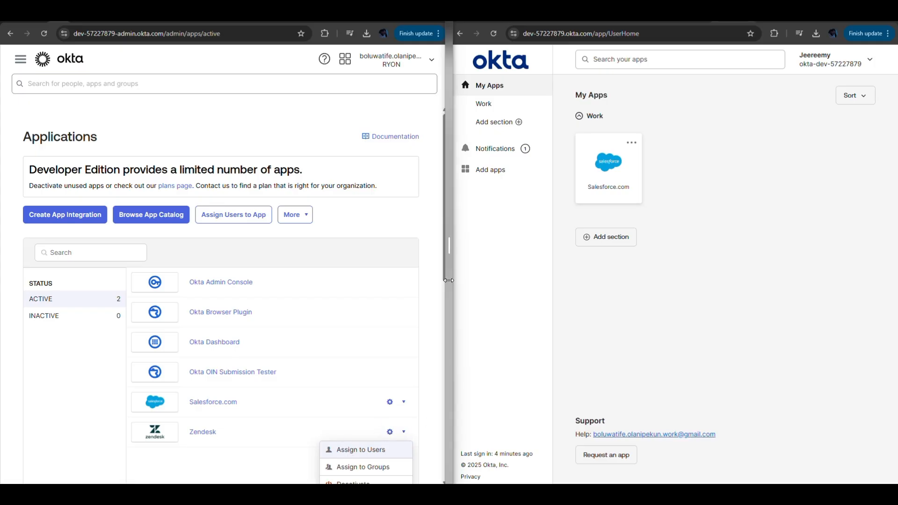
{"action": "left_click_drag", "start_coordinate": [444, 274], "coordinate": [445, 337]}
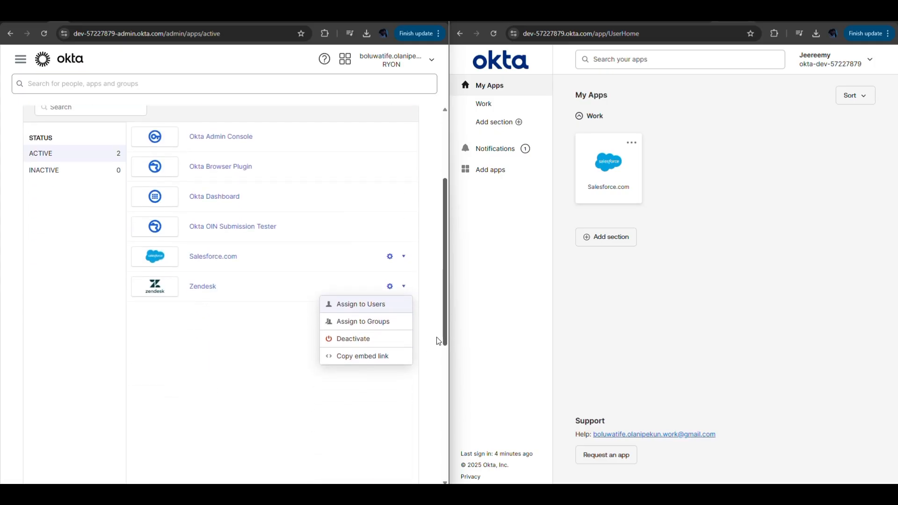
{"action": "left_click", "coordinate": [202, 288]}
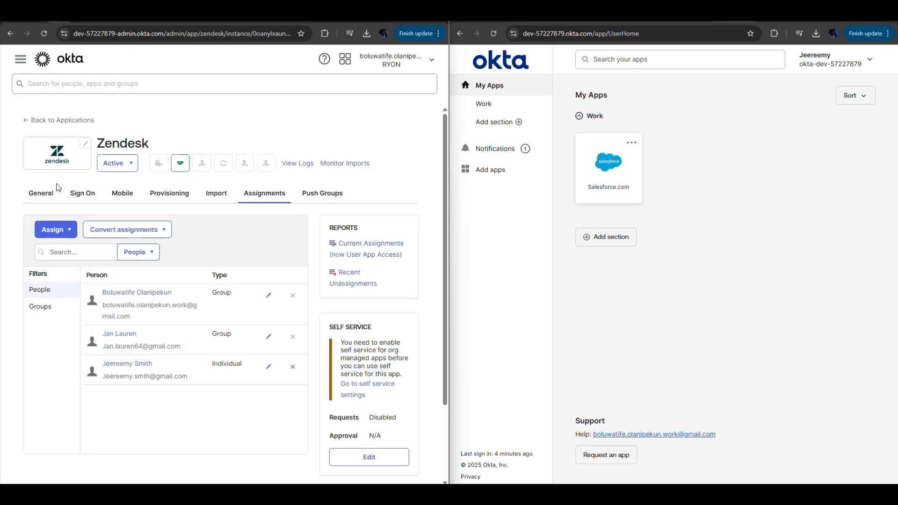
{"action": "left_click", "coordinate": [43, 196]}
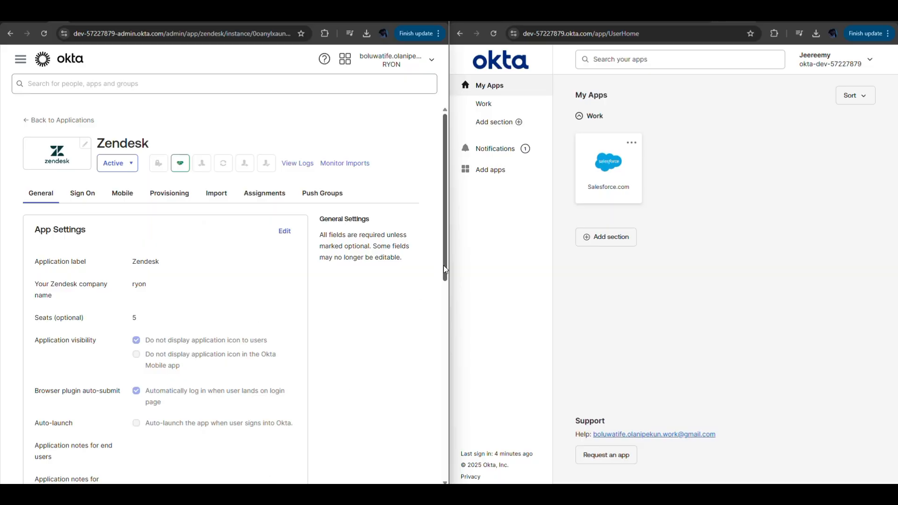
{"action": "left_click_drag", "start_coordinate": [445, 270], "coordinate": [423, 331]}
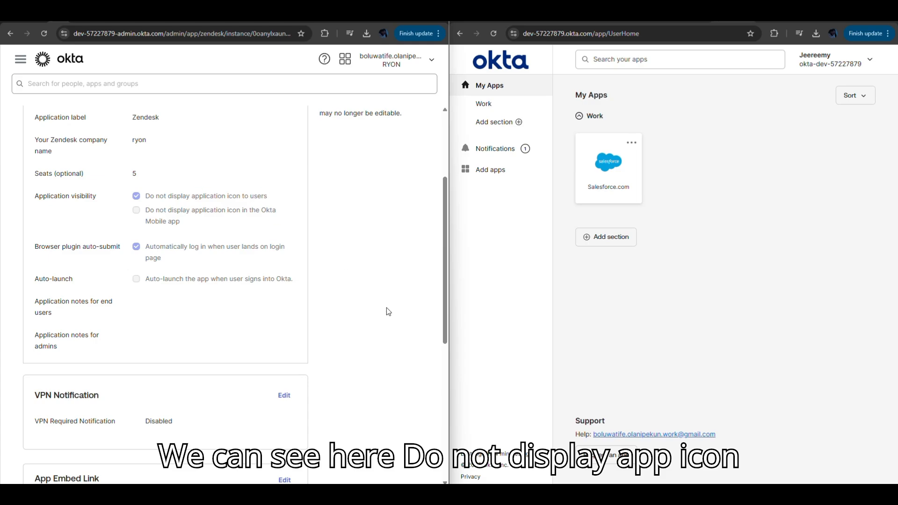
{"action": "scroll", "coordinate": [446, 311], "scroll_direction": "up", "scroll_amount": 3}
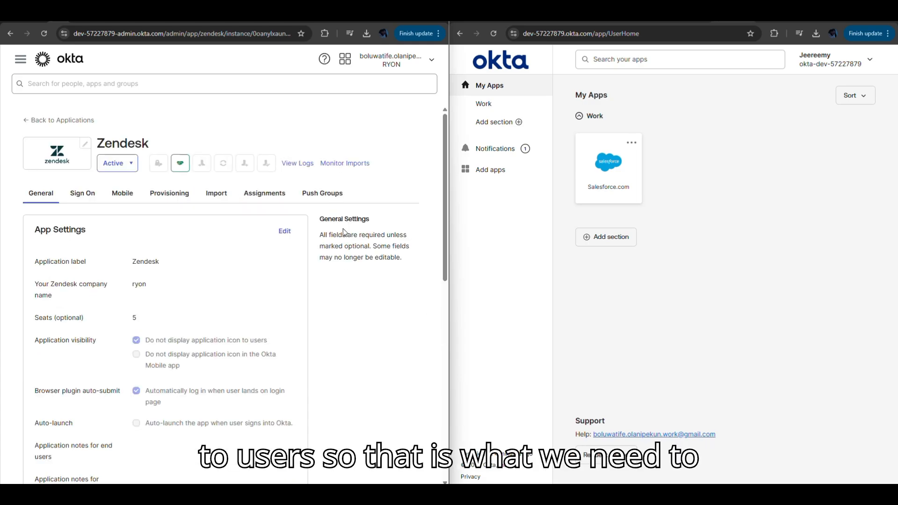
Disable "Do not display application icon to users" in the Zendesk app settings and save the change
{"action": "left_click", "coordinate": [282, 231]}
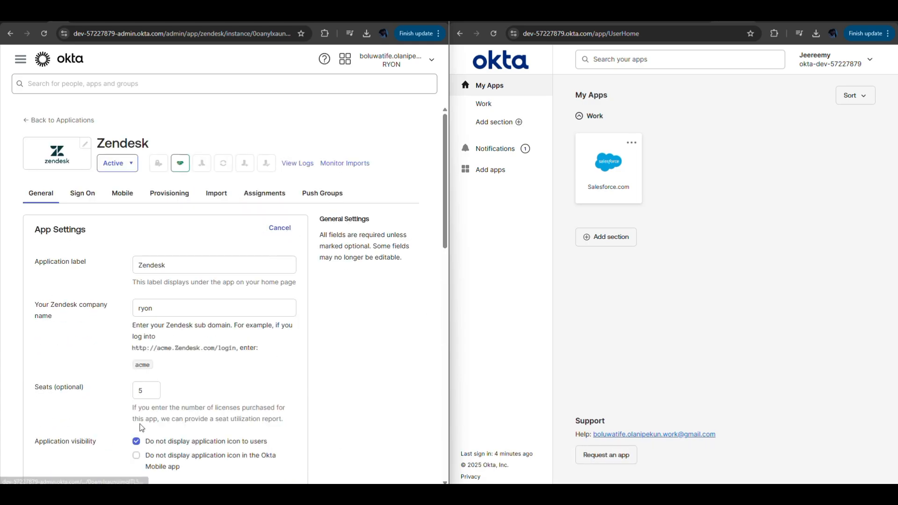
{"action": "left_click", "coordinate": [151, 441]}
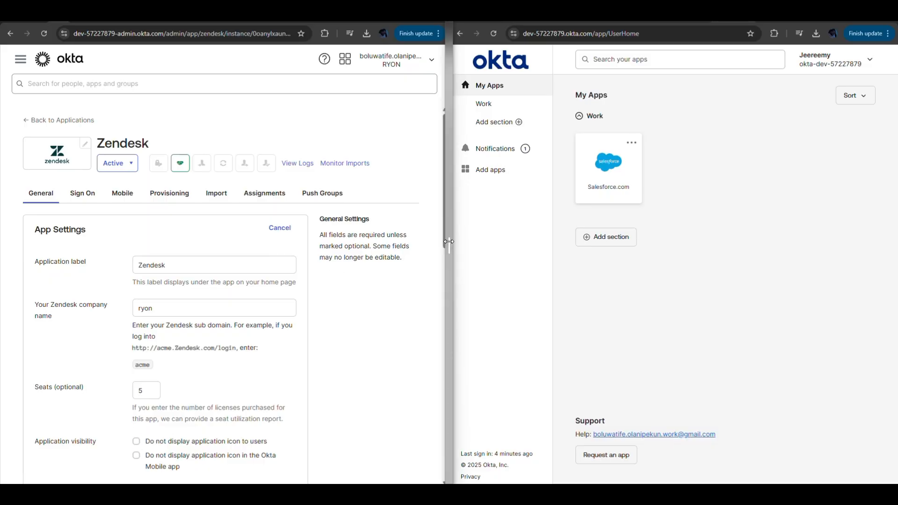
{"action": "left_click_drag", "start_coordinate": [443, 240], "coordinate": [429, 352]}
{"action": "left_click", "coordinate": [286, 374]}
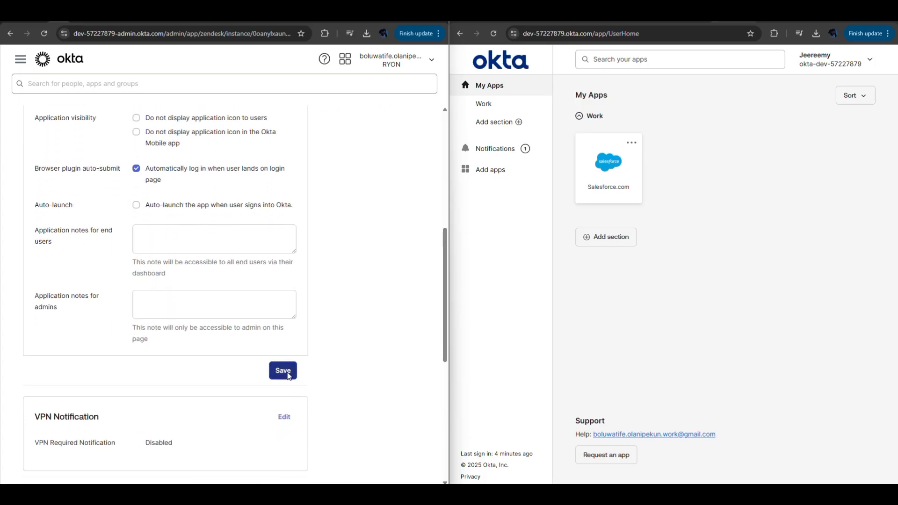
{"action": "left_click_drag", "start_coordinate": [444, 365], "coordinate": [438, 200]}
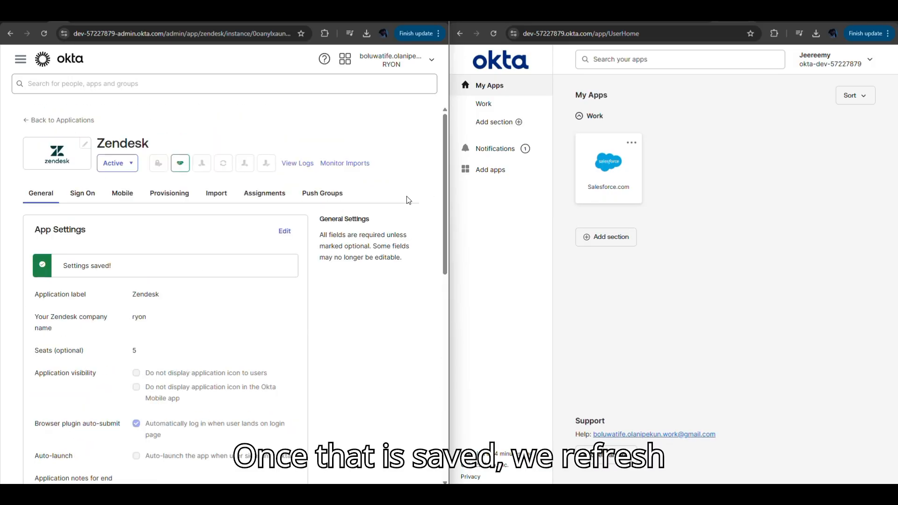
Reload the new user's dashboard and check the assigned apps under Work
{"action": "right_click", "coordinate": [725, 14]}
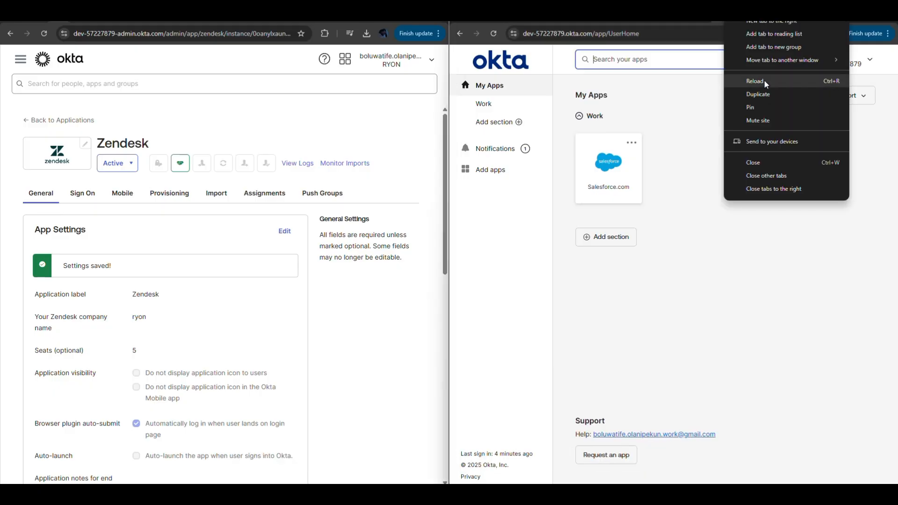
{"action": "left_click", "coordinate": [756, 81]}
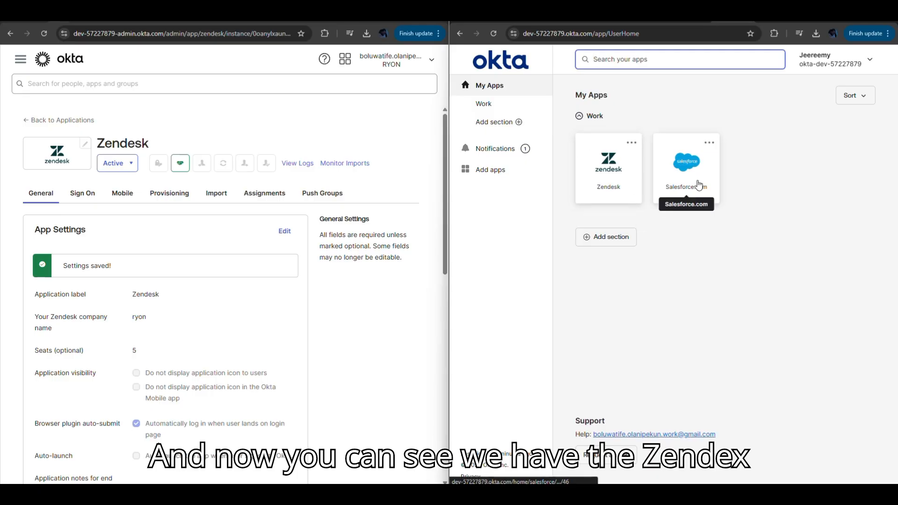
{"action": "left_click", "coordinate": [639, 334]}
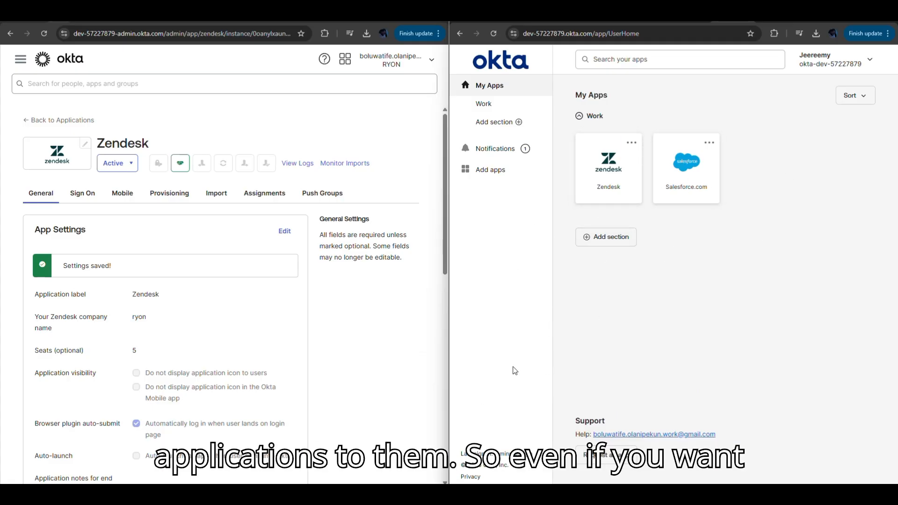
Open the new user's group memberships from the People directory and add the user to Paris Group
{"action": "left_click", "coordinate": [23, 61]}
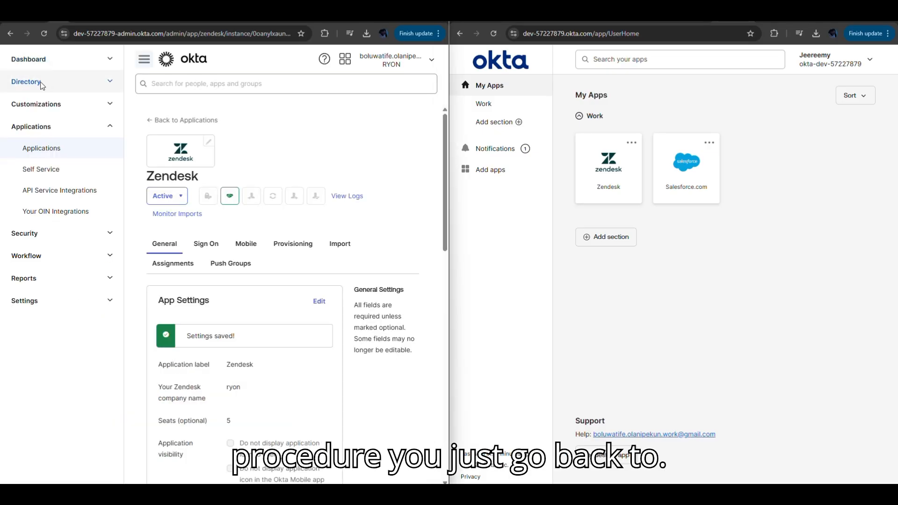
{"action": "left_click", "coordinate": [42, 83]}
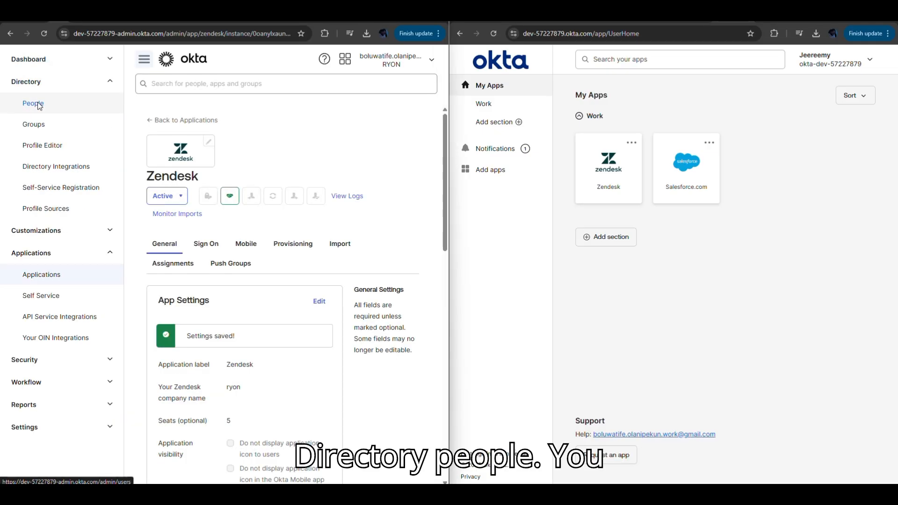
{"action": "left_click", "coordinate": [35, 104]}
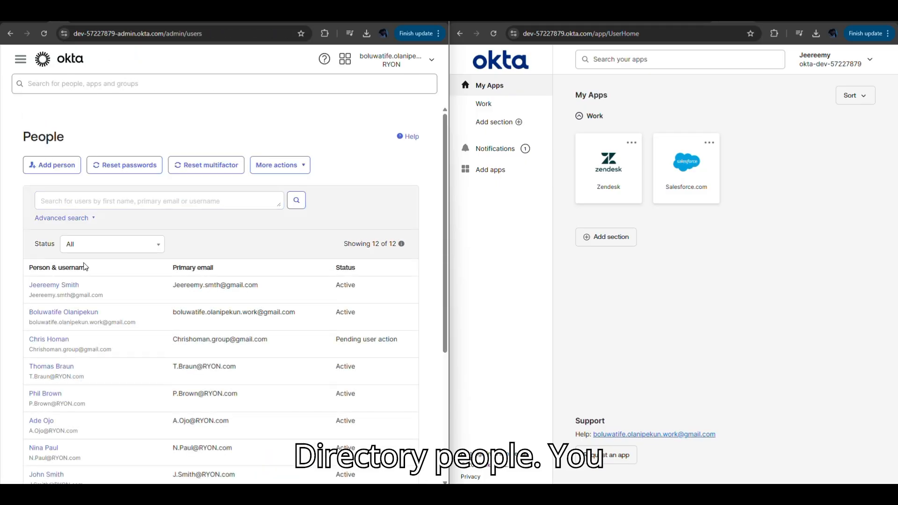
{"action": "left_click", "coordinate": [56, 285]}
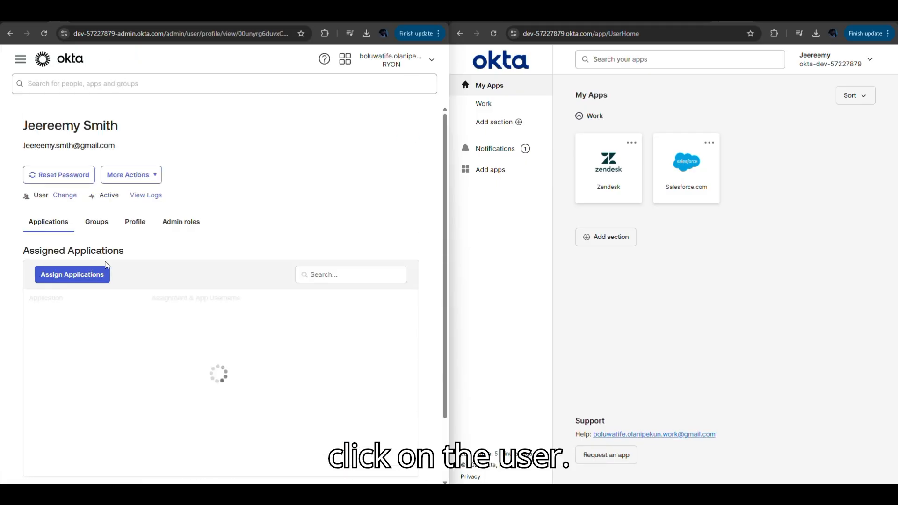
{"action": "left_click", "coordinate": [98, 225]}
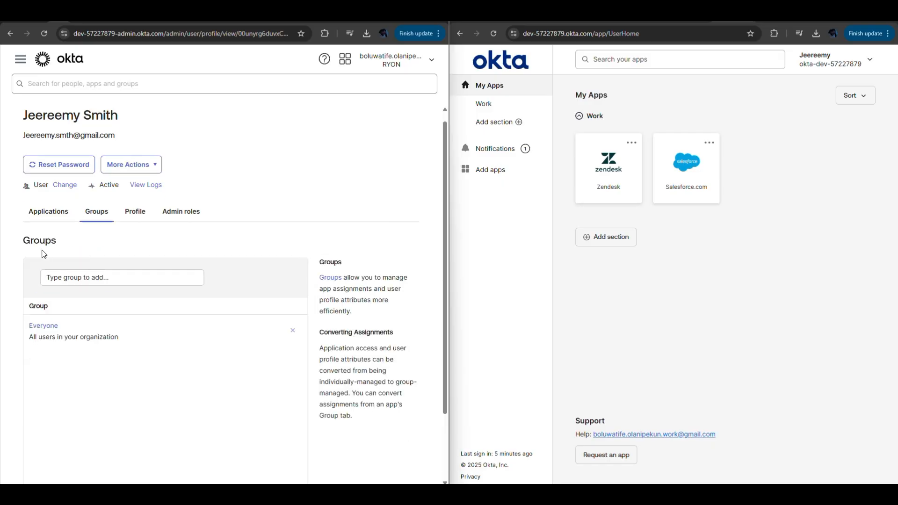
{"action": "left_click", "coordinate": [99, 276]}
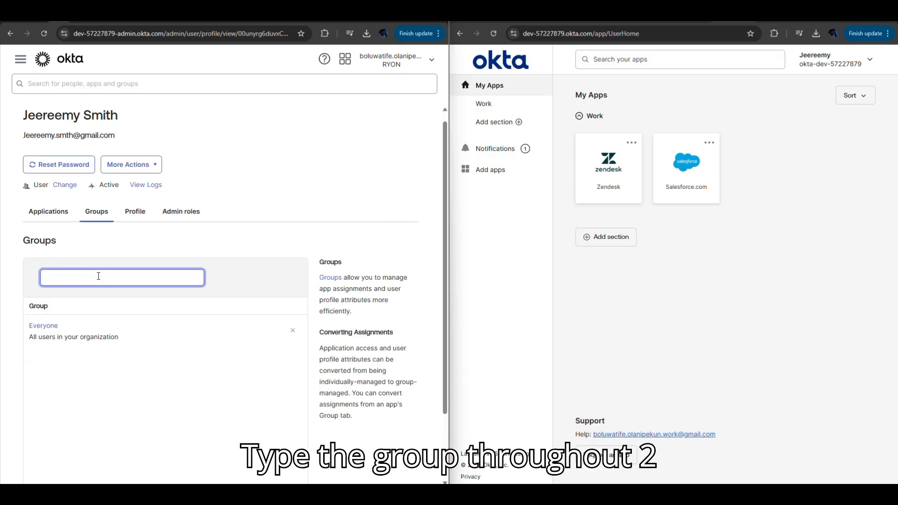
{"action": "type", "text": "paris"}
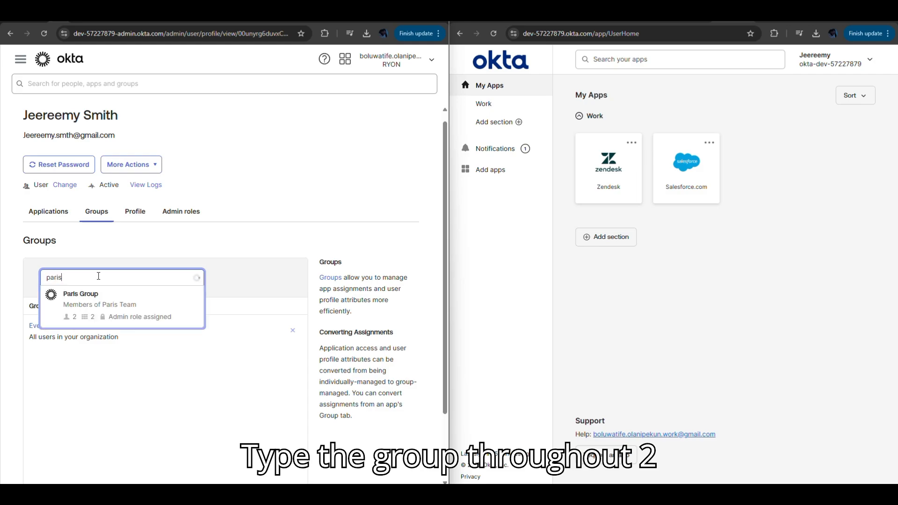
{"action": "left_click", "coordinate": [89, 309]}
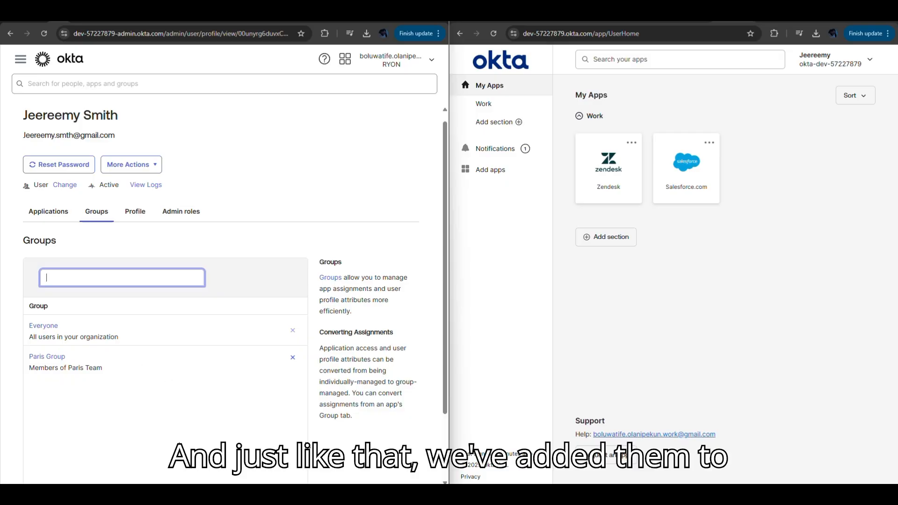
{"action": "scroll", "coordinate": [445, 397], "scroll_direction": "down", "scroll_amount": 2}
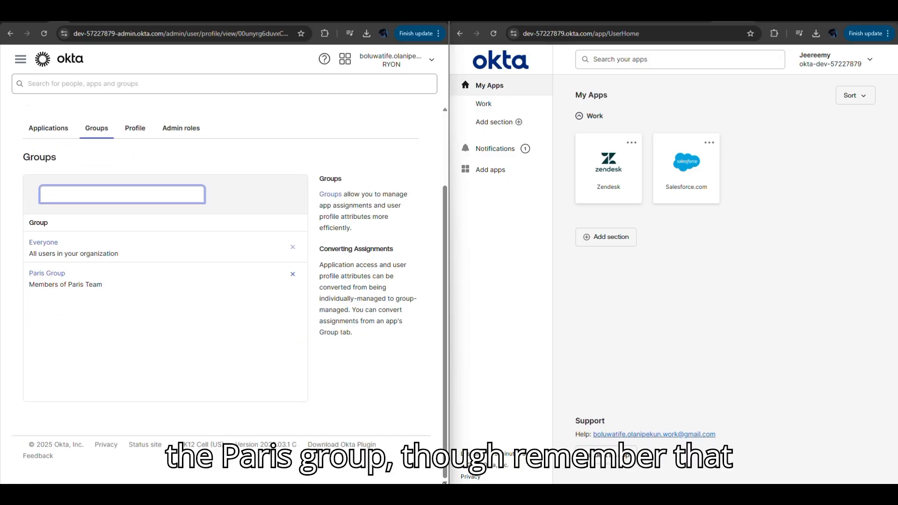
{"action": "scroll", "coordinate": [446, 392], "scroll_direction": "up", "scroll_amount": 2}
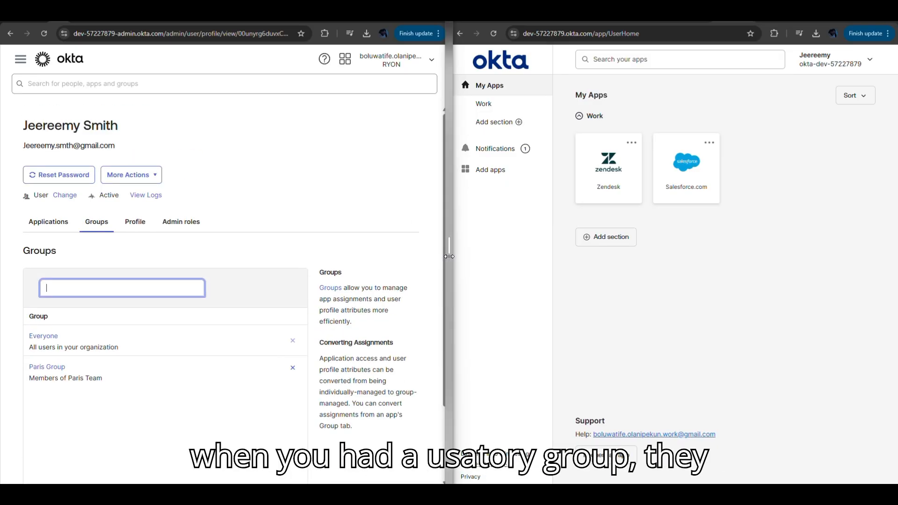